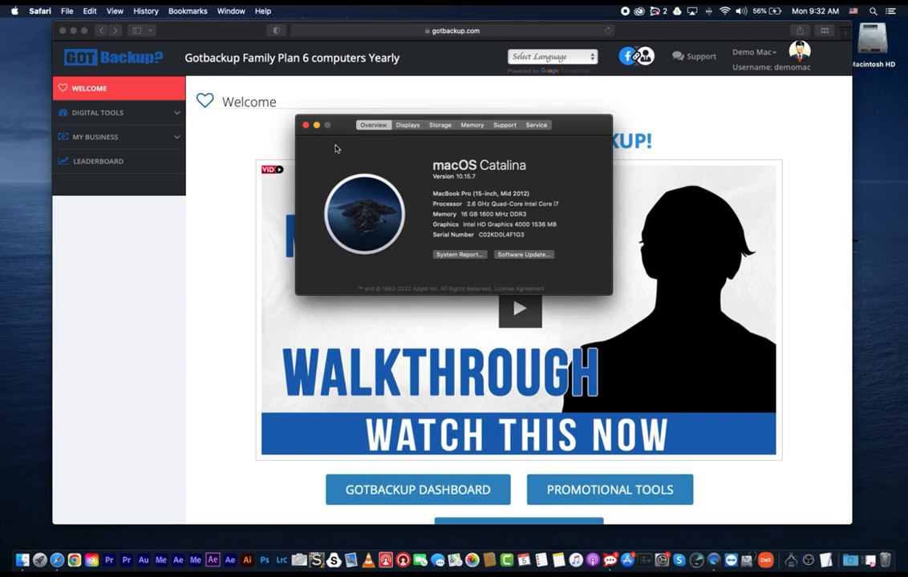
- Close the About This Mac window and open the Gotbackup 'Use this tool' page under Digital Tools
click(305, 126)
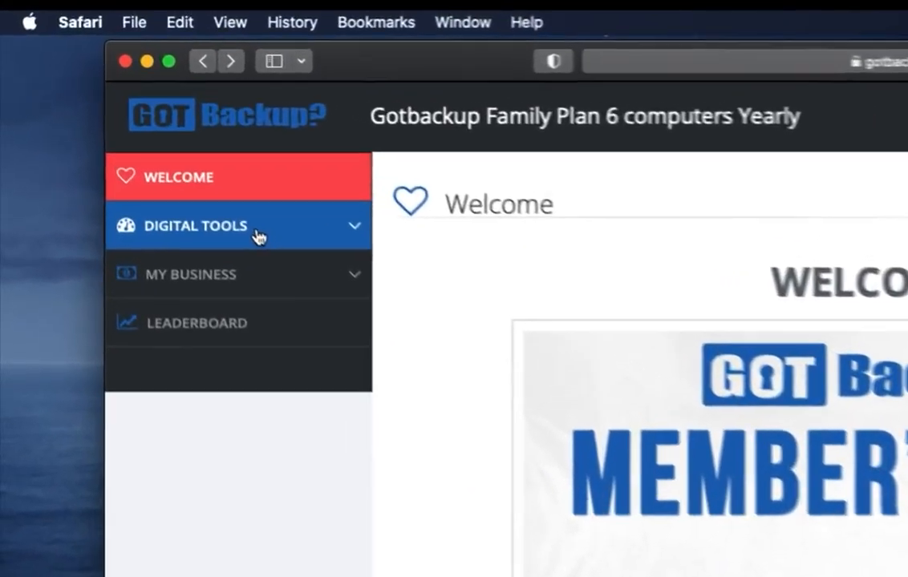
click(129, 118)
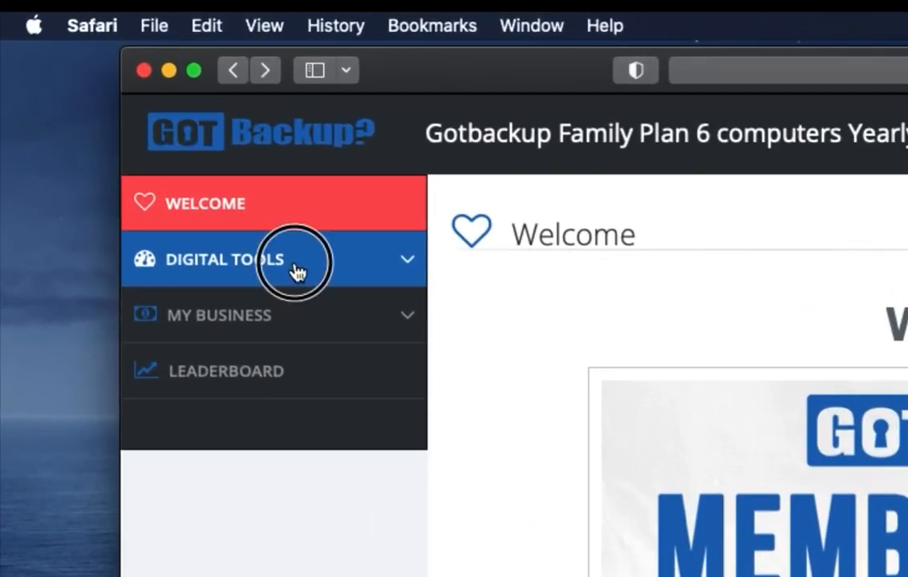
click(218, 311)
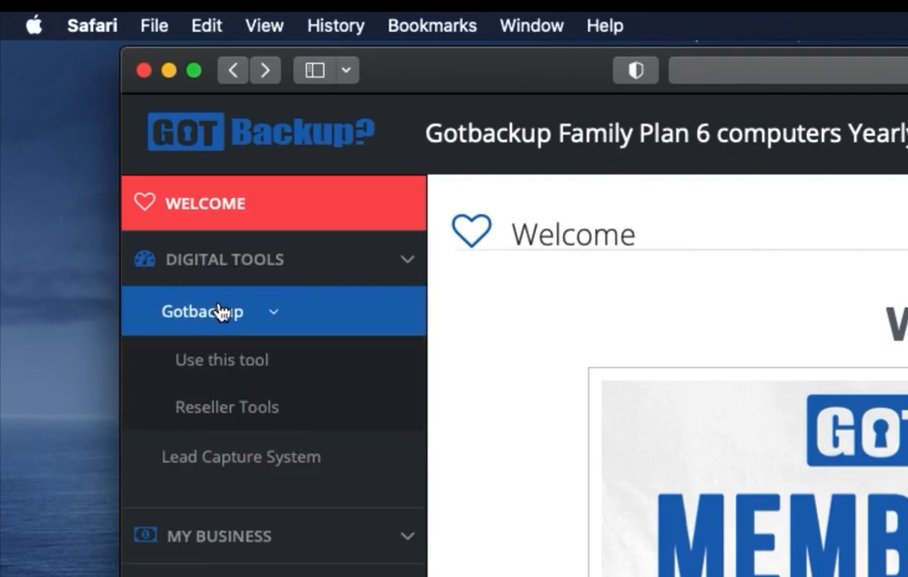
click(229, 359)
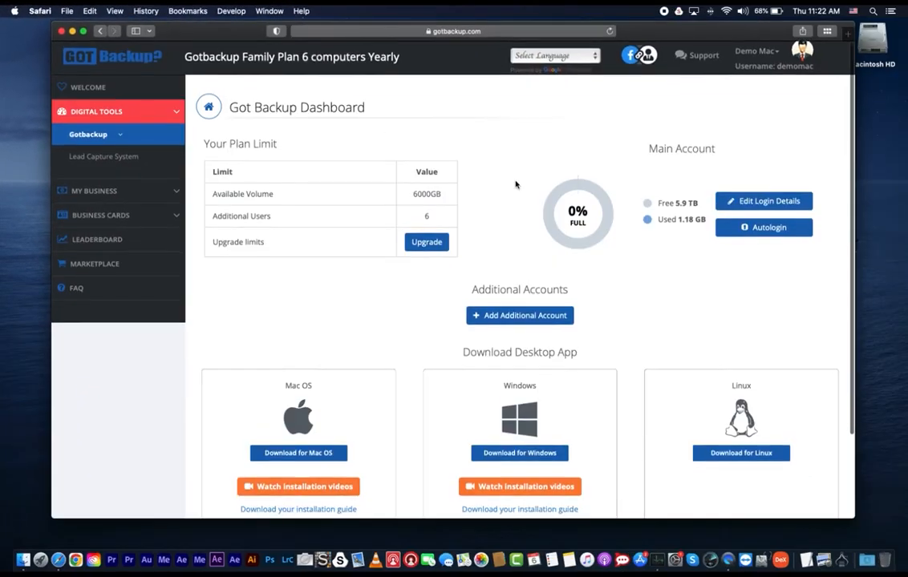
- Download the GotBackup desktop app for Mac OS from the dashboard
scroll(516, 186, down, 2)
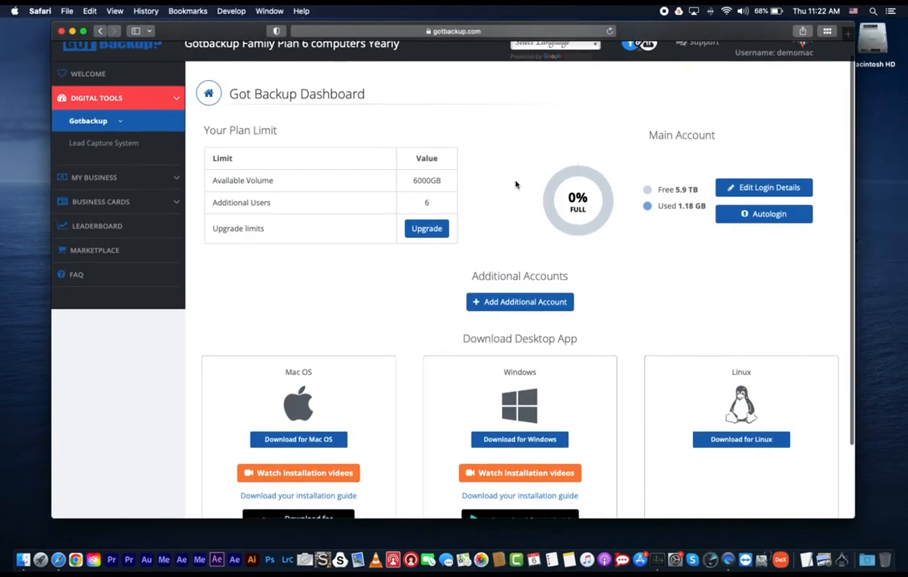
scroll(515, 185, down, 3)
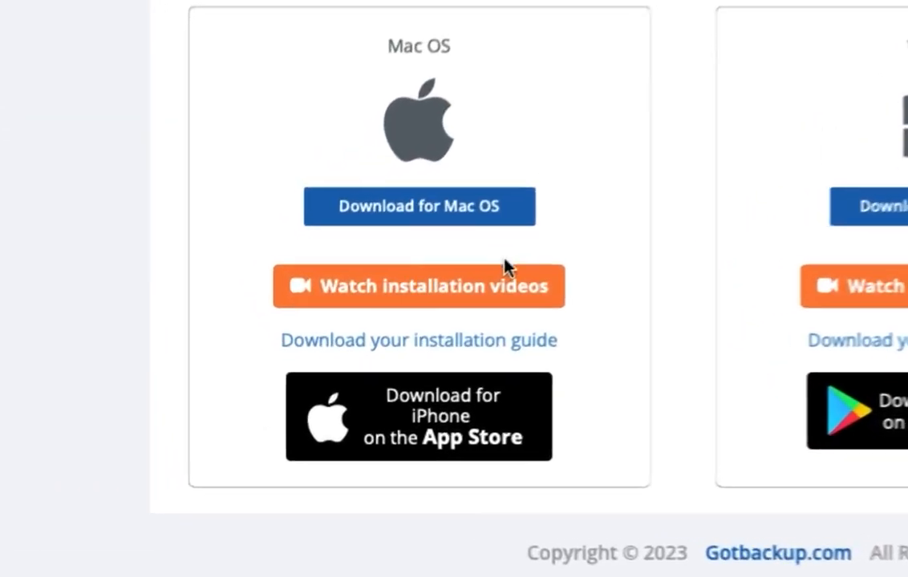
click(438, 212)
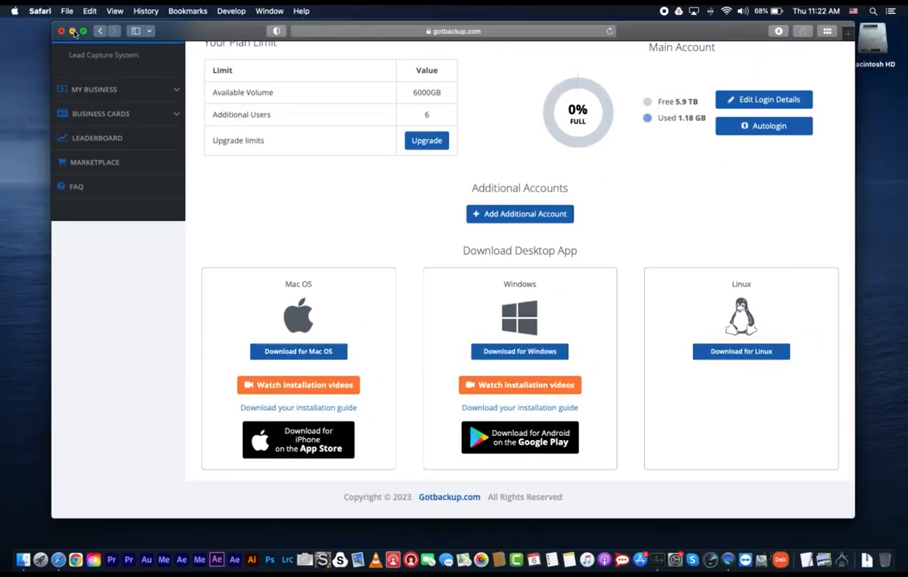
- Minimize the browser and open the downloaded Mac_GotBackup(0.2.0_i_s).dmg installer
click(72, 30)
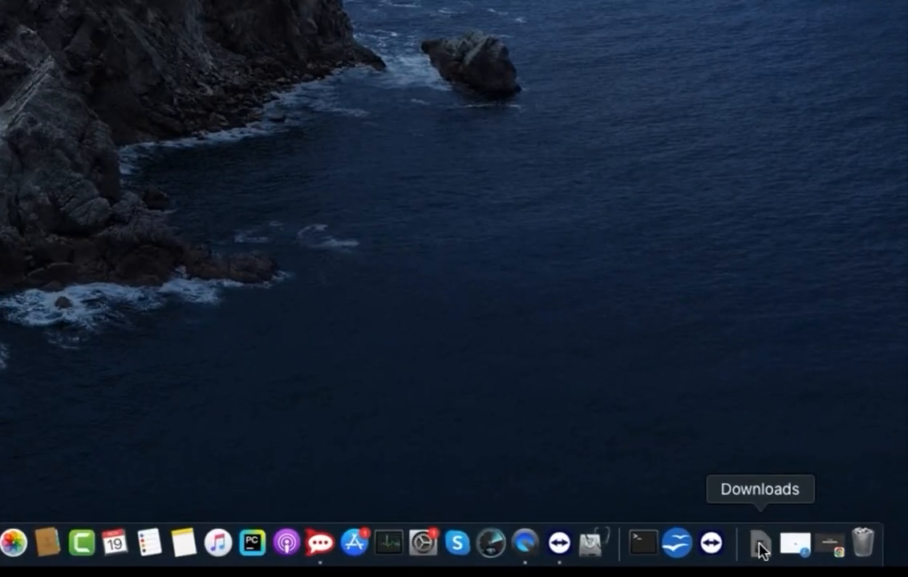
click(760, 549)
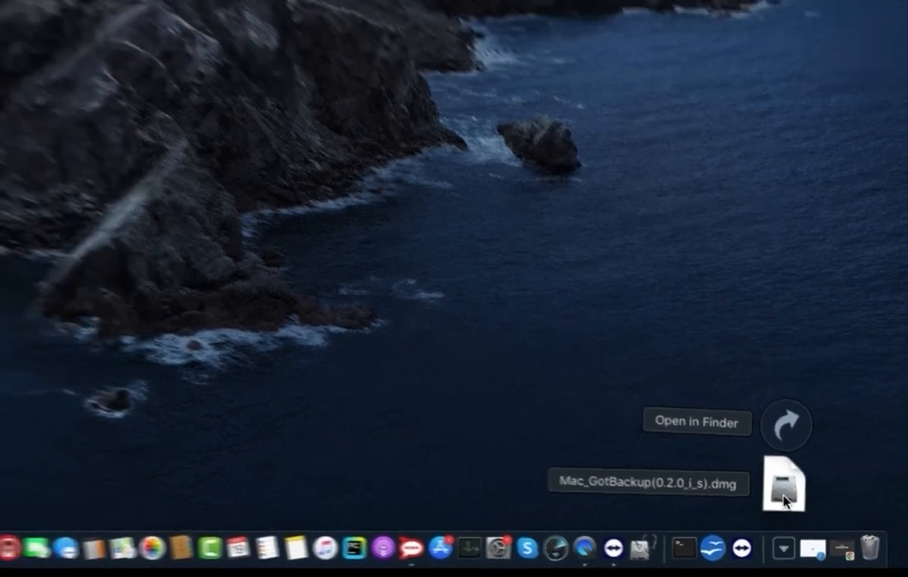
click(760, 485)
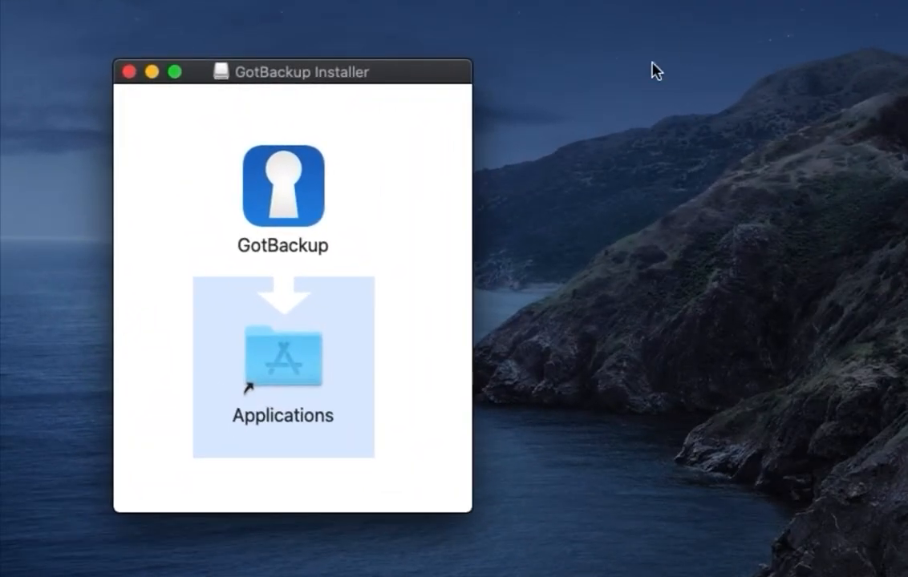
- Copy the GotBackup app into the Applications folder and open that folder
click(257, 188)
drag(303, 200, 301, 370)
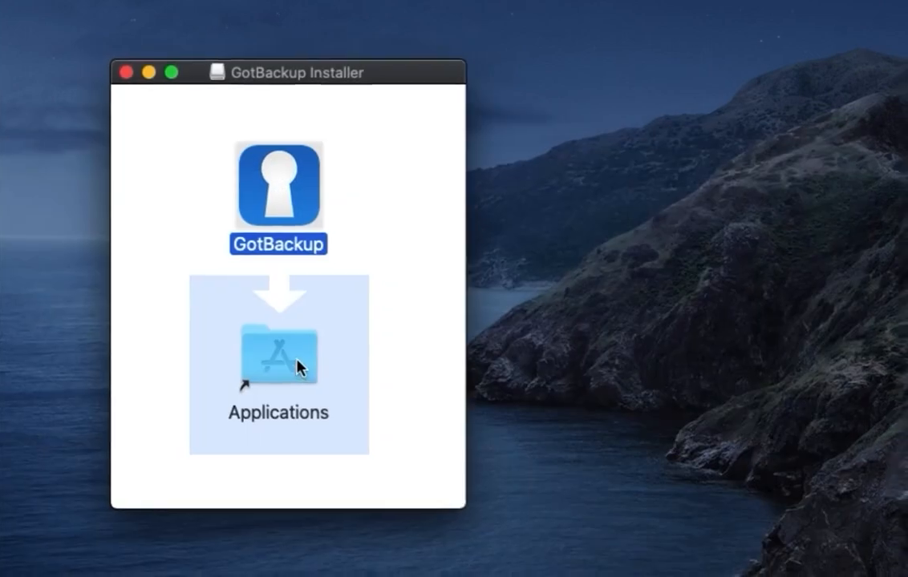
double_click(295, 362)
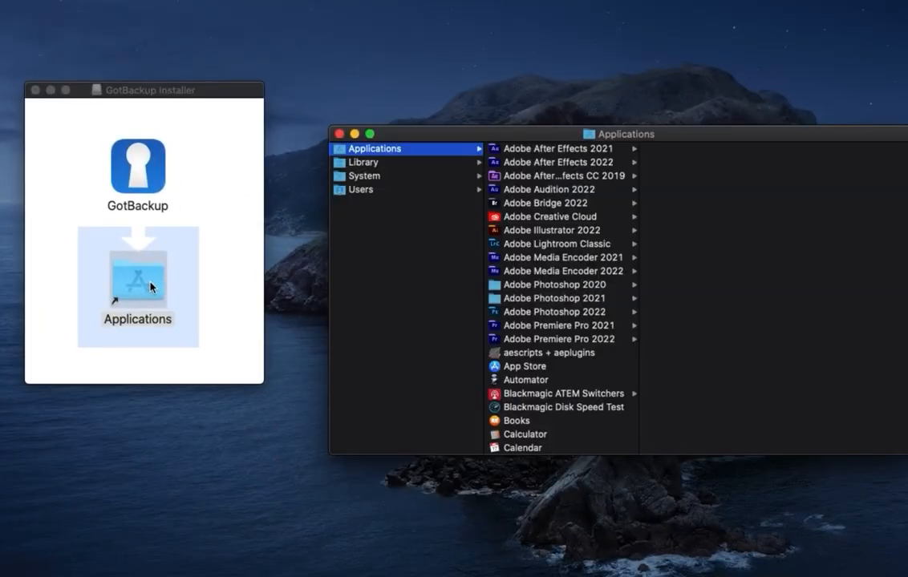
- Launch GotBackup from Applications and confirm opening the app downloaded from the internet
scroll(514, 273, down, 10)
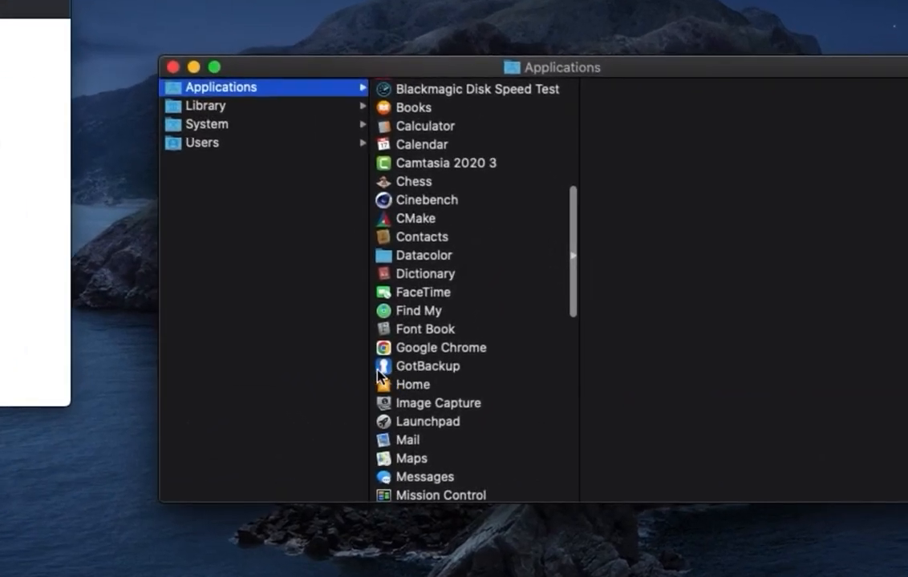
click(430, 371)
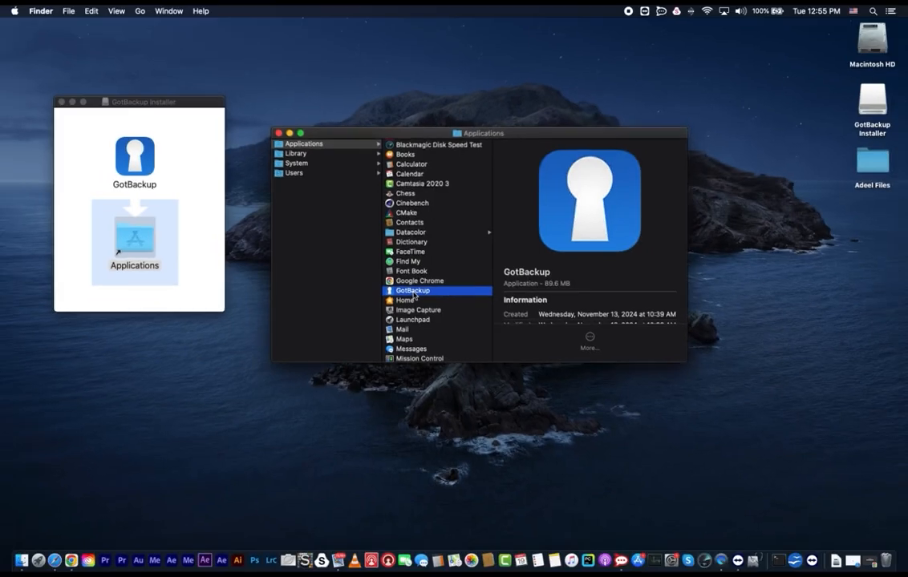
double_click(421, 329)
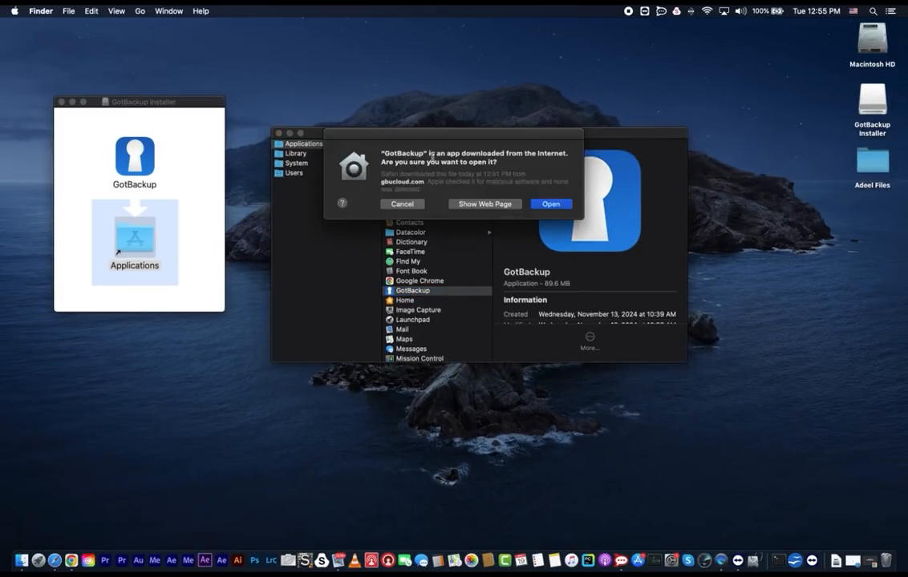
click(551, 204)
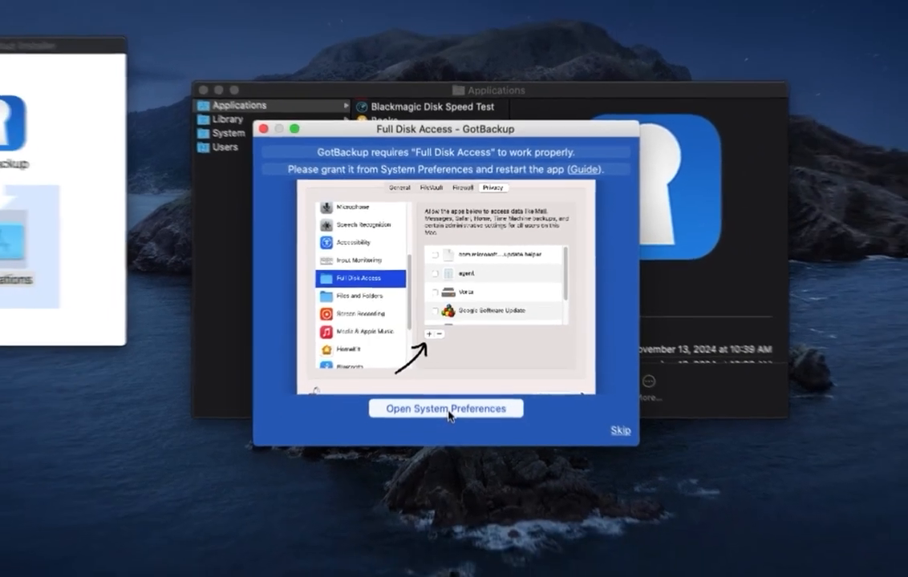
- Open Security & Privacy from the Full Disk Access prompt and unlock it with the administrator password
click(445, 463)
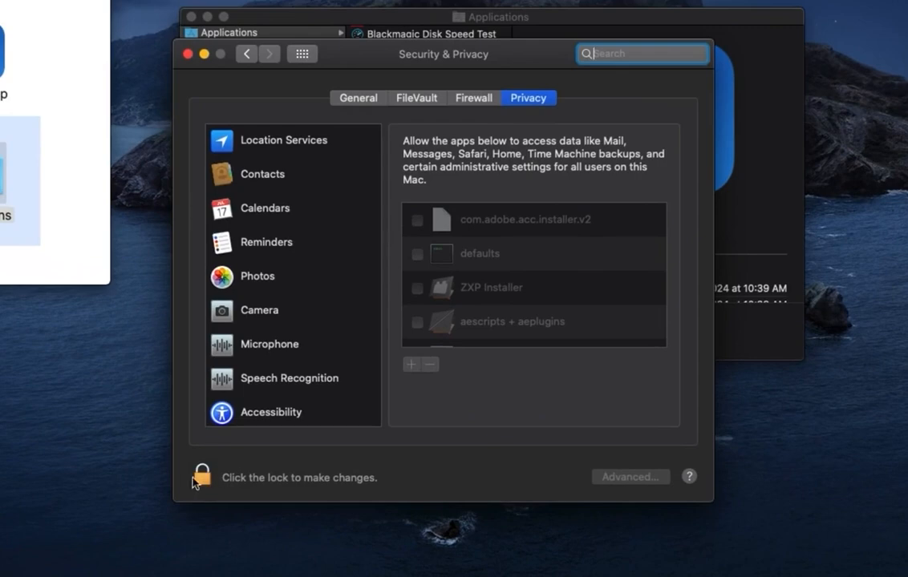
click(207, 480)
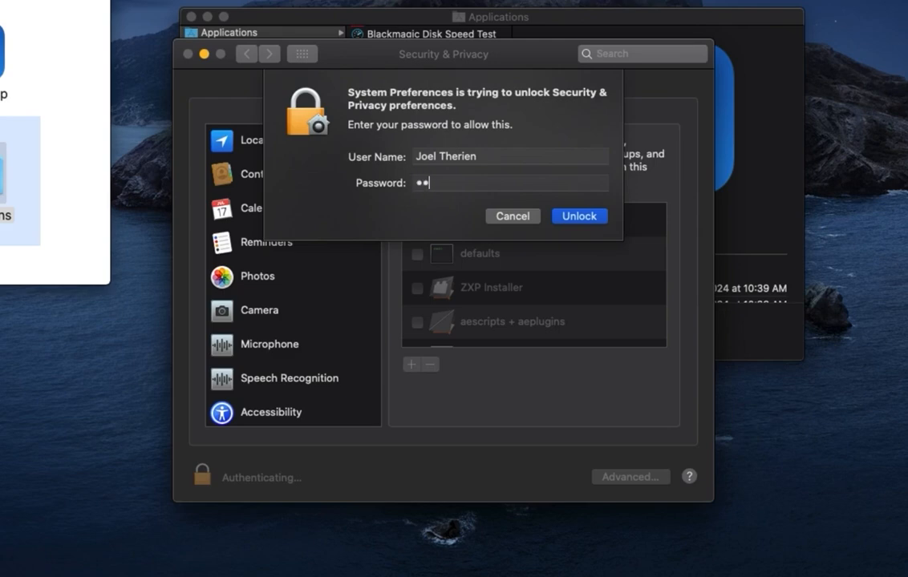
text(•••••••••••)
click(575, 216)
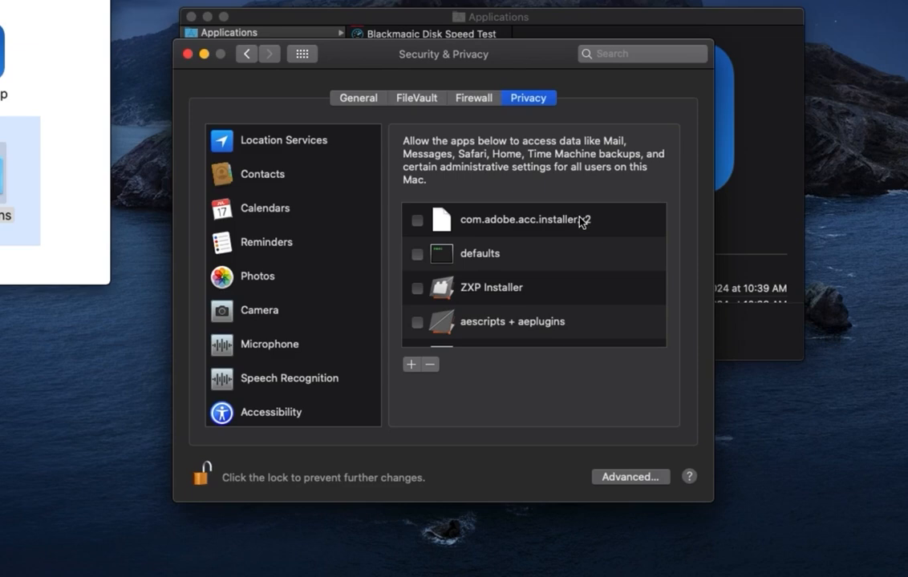
- Grant GotBackup Full Disk Access, then lock and close Security & Privacy
scroll(585, 242, down, 4)
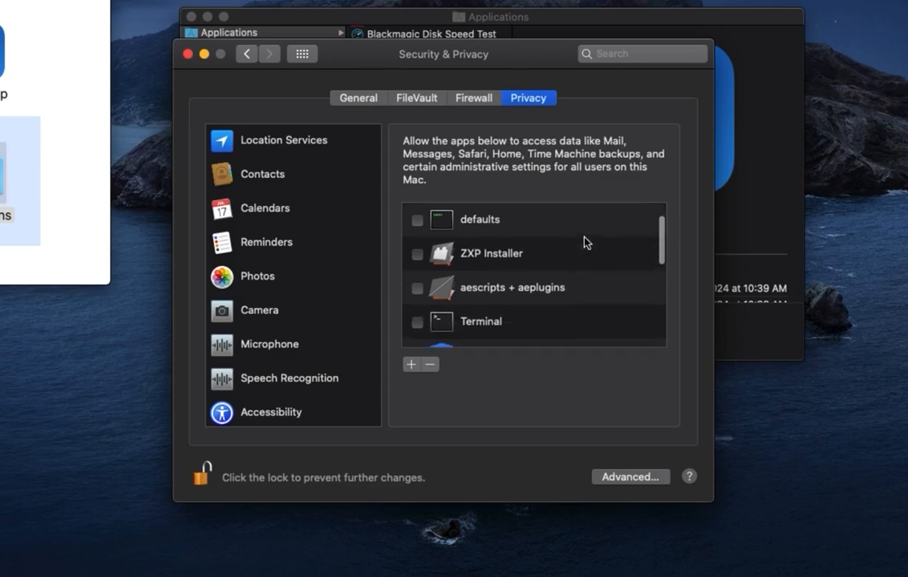
scroll(584, 242, down, 3)
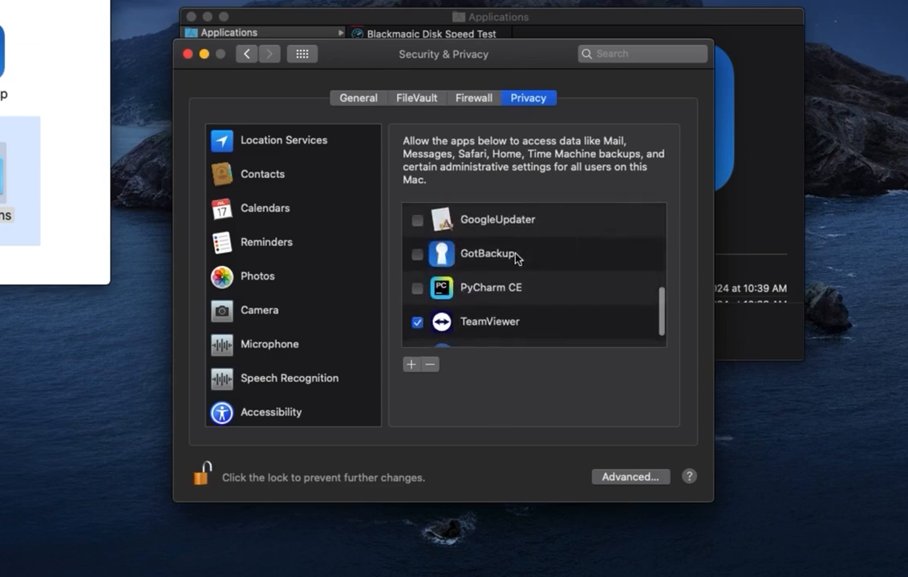
click(417, 254)
click(206, 479)
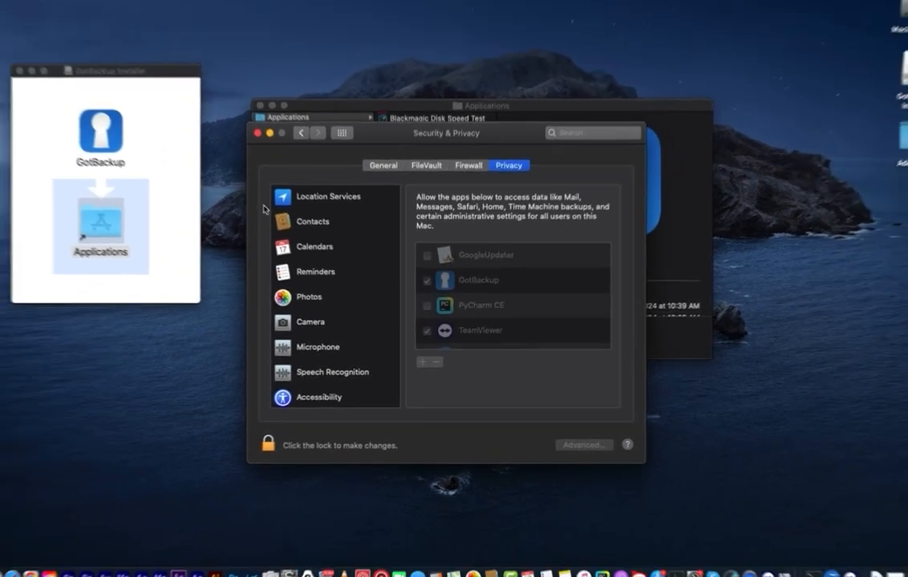
click(257, 133)
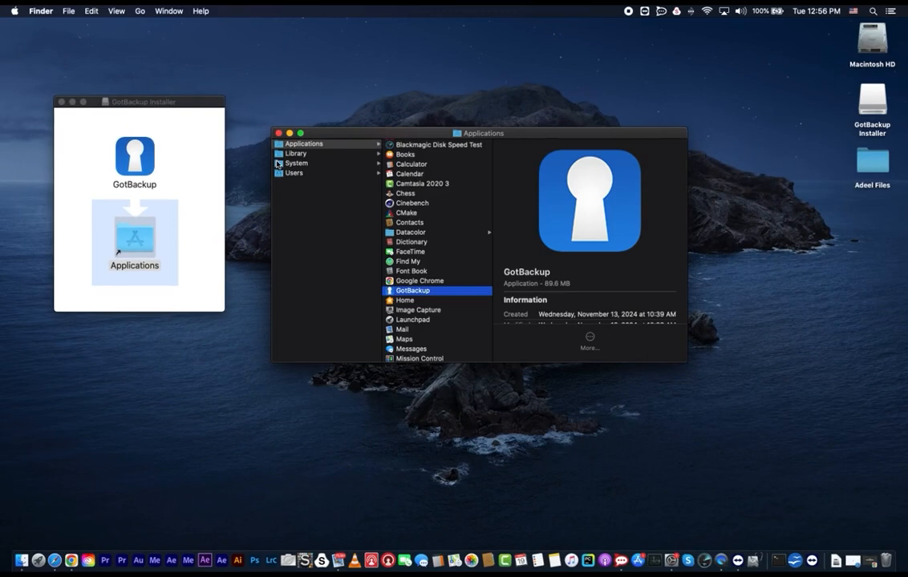
- Close the installer window and relaunch GotBackup from Applications
click(61, 102)
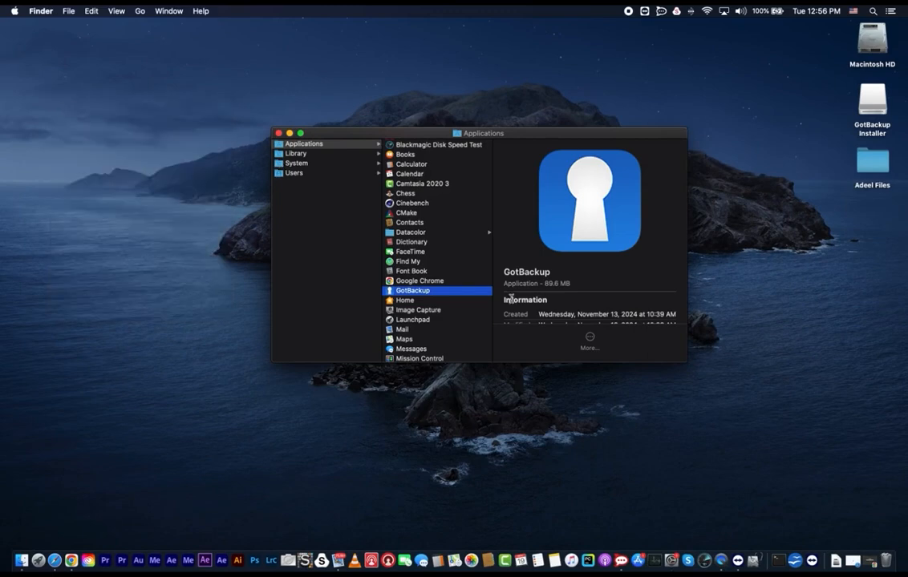
double_click(413, 291)
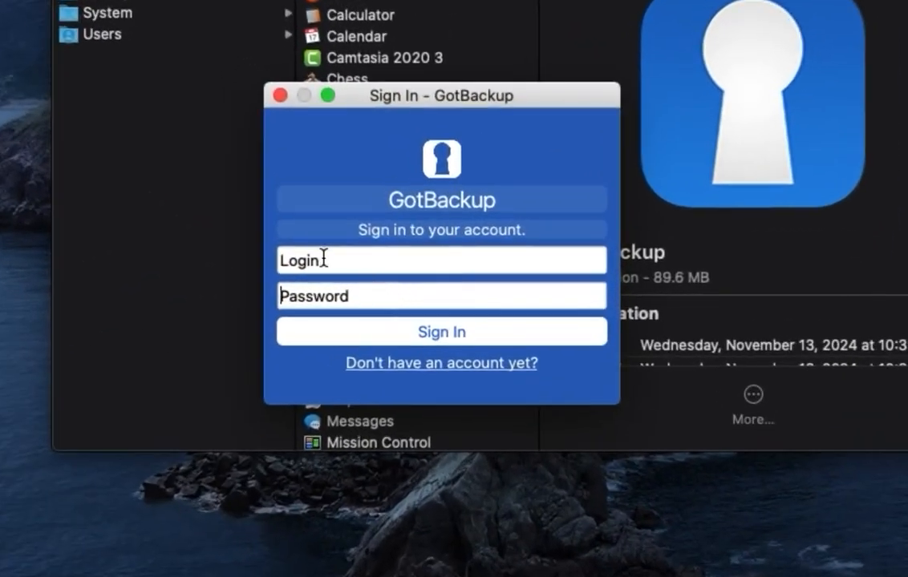
- Sign in to GotBackup with the account login and the account password
click(392, 273)
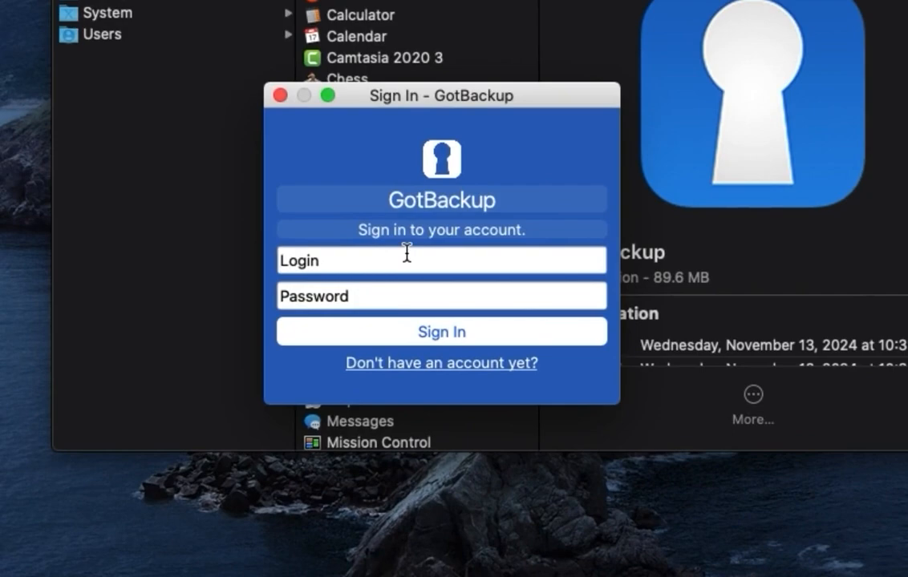
text(macaccount)
key(Tab)
text(•••••••••••••)
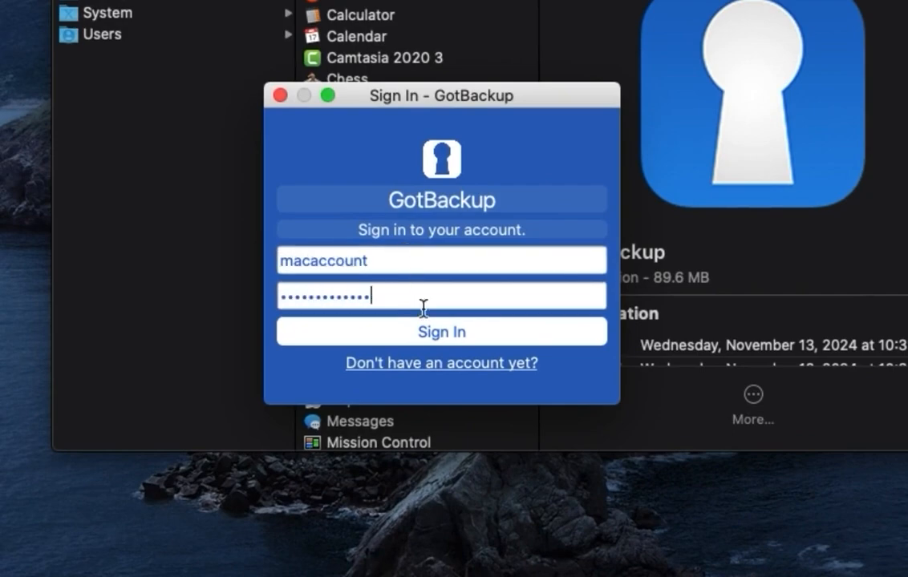
click(436, 341)
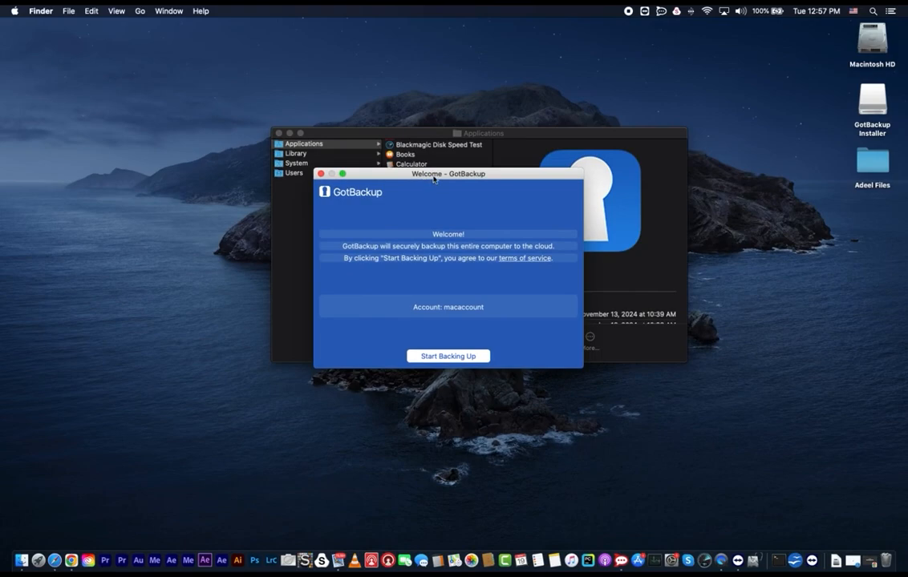
- Browse the Macintosh HD, Pictures, Documents and Movies folders to review the files to be protected
drag(433, 179, 297, 164)
double_click(871, 44)
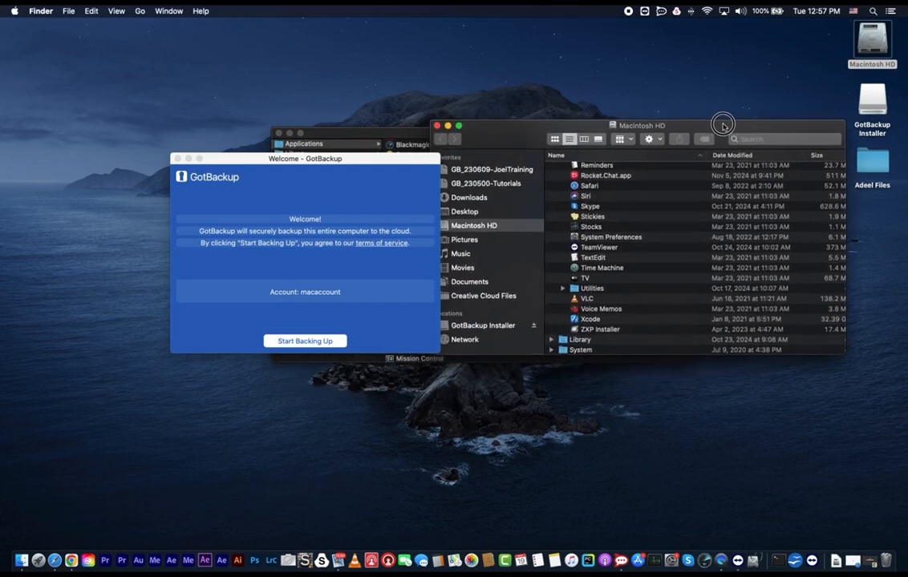
scroll(648, 270, up, 5)
scroll(547, 325, up, 5)
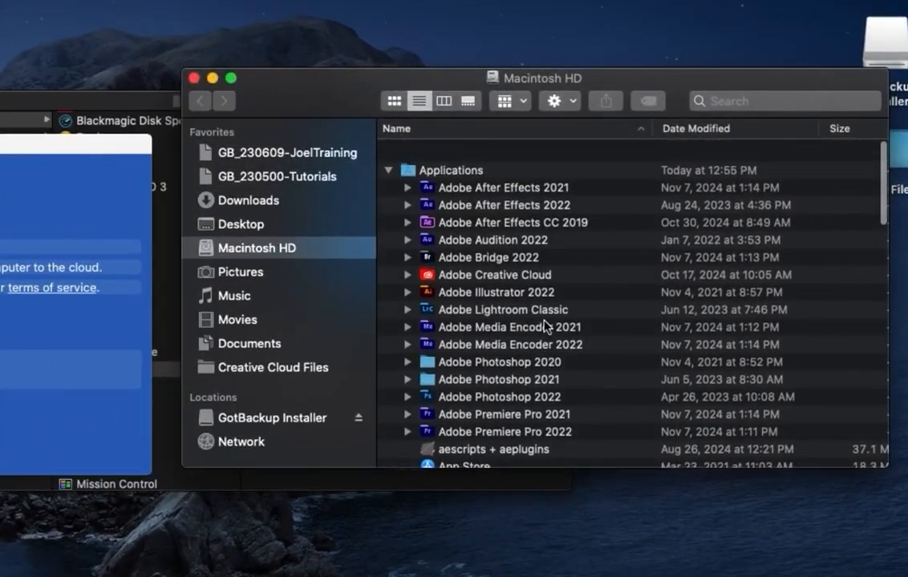
click(244, 274)
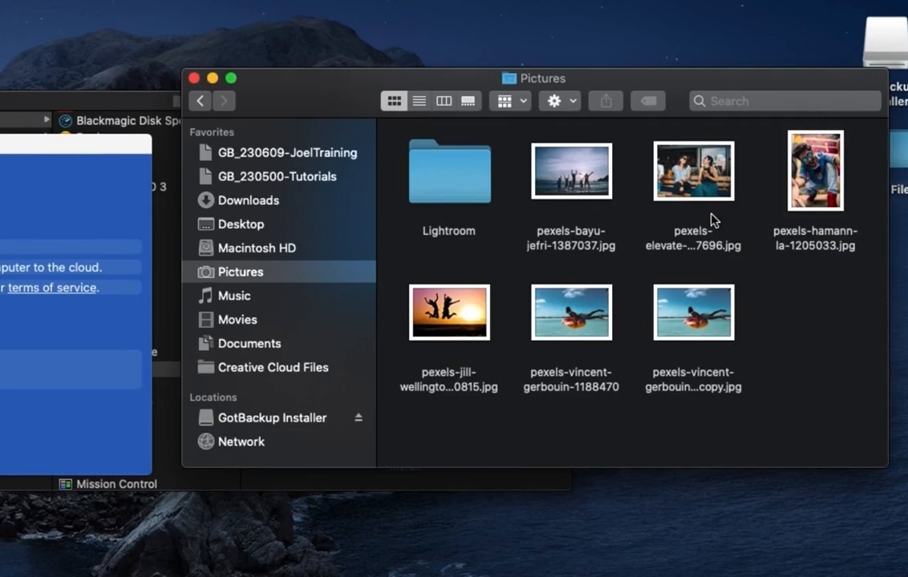
click(238, 345)
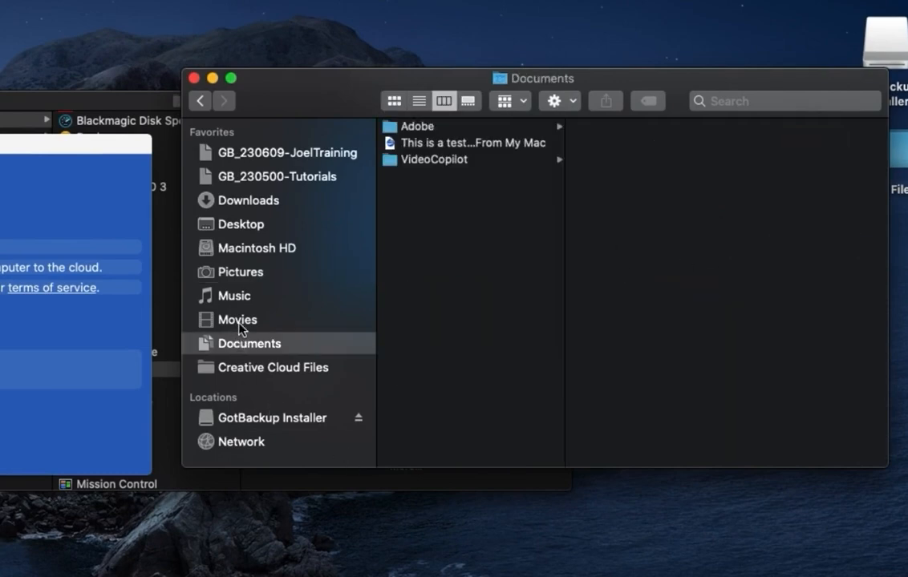
click(238, 322)
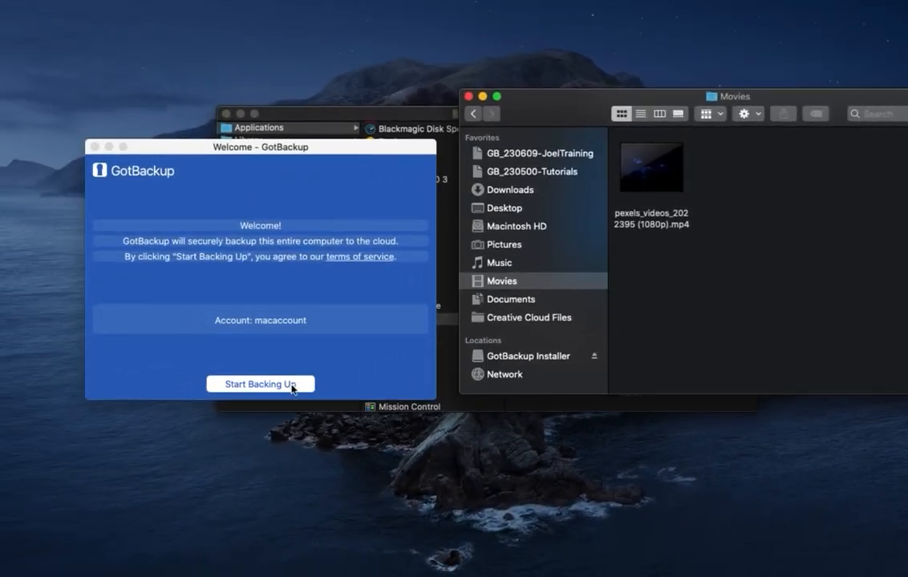
- Start backing up the computer, then close the confirmation and the open Finder windows
click(292, 386)
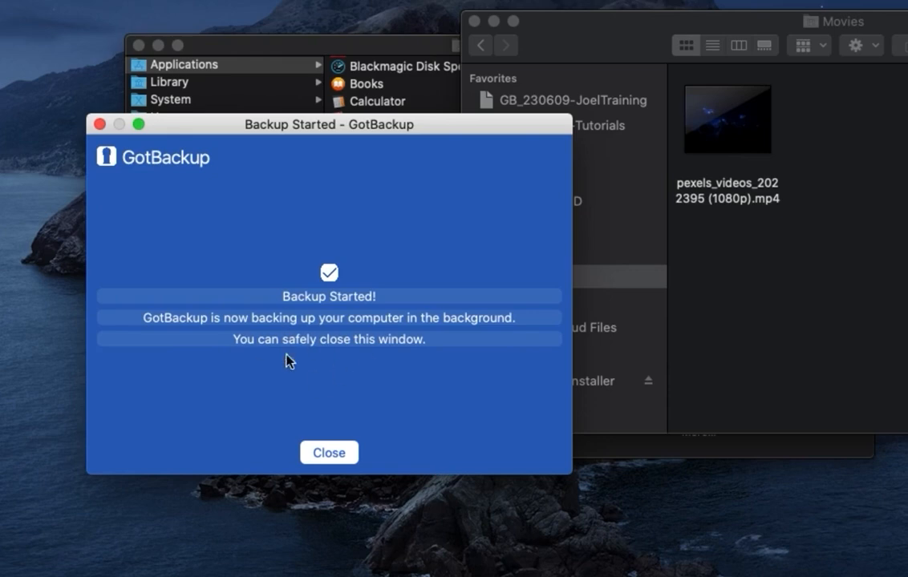
click(340, 456)
click(475, 22)
click(139, 46)
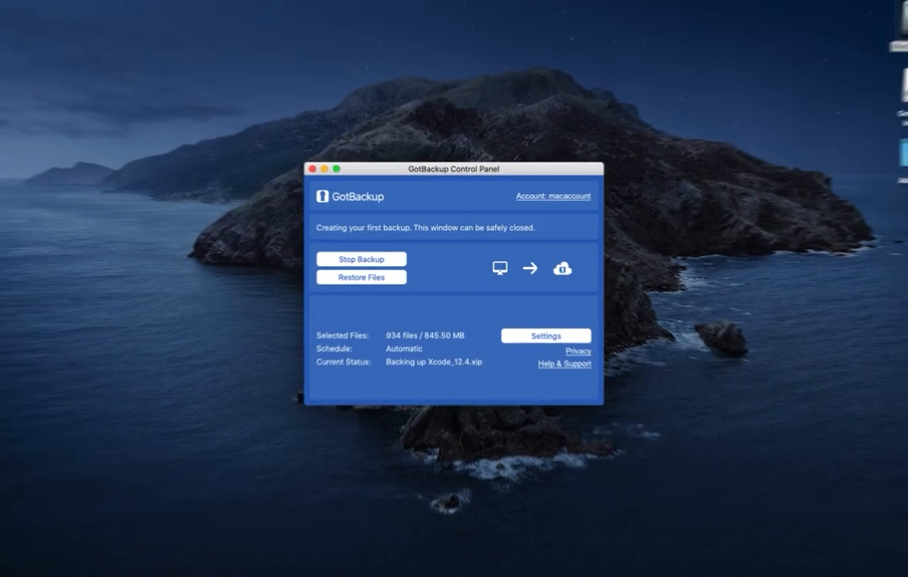
- Open Get Info for the Macintosh HD volume
right_click(873, 48)
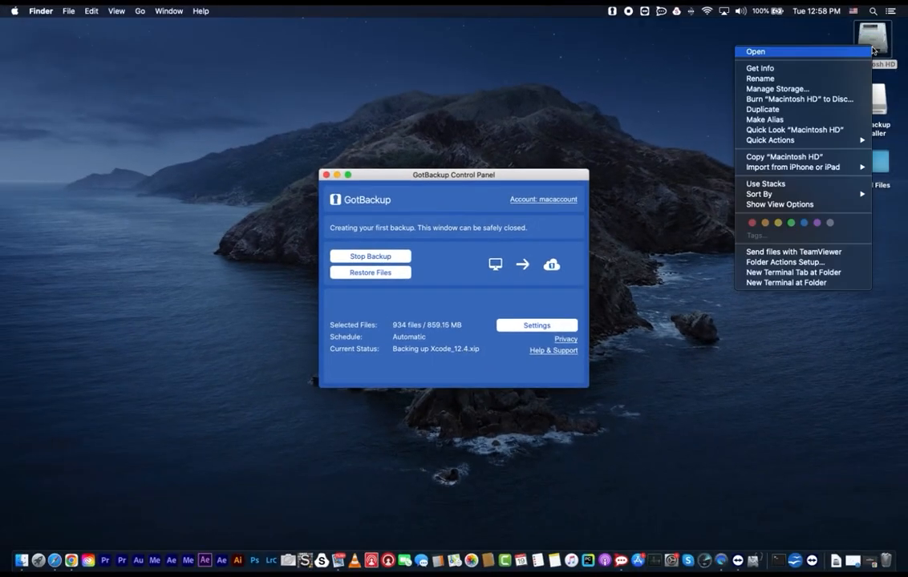
click(799, 71)
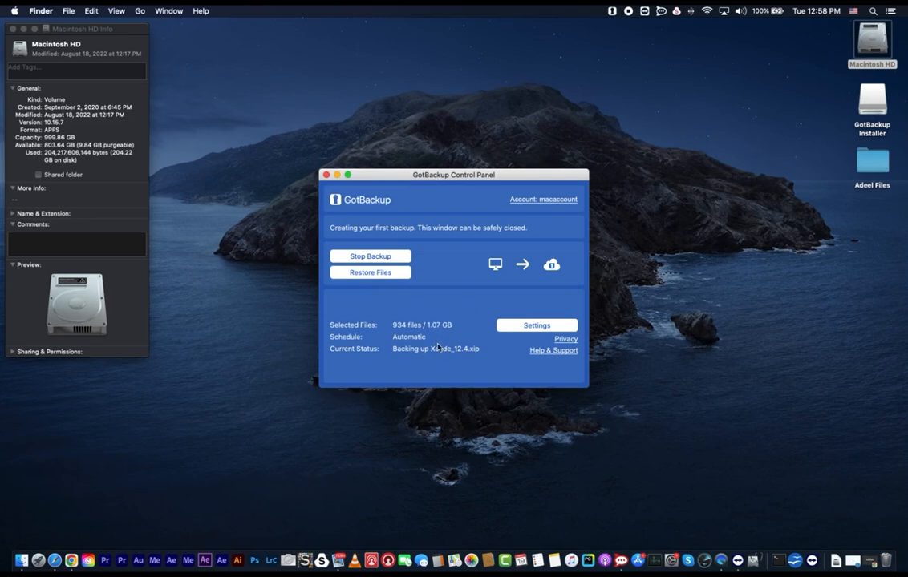
- Close the Macintosh HD Get Info window and the GotBackup Control Panel
click(12, 29)
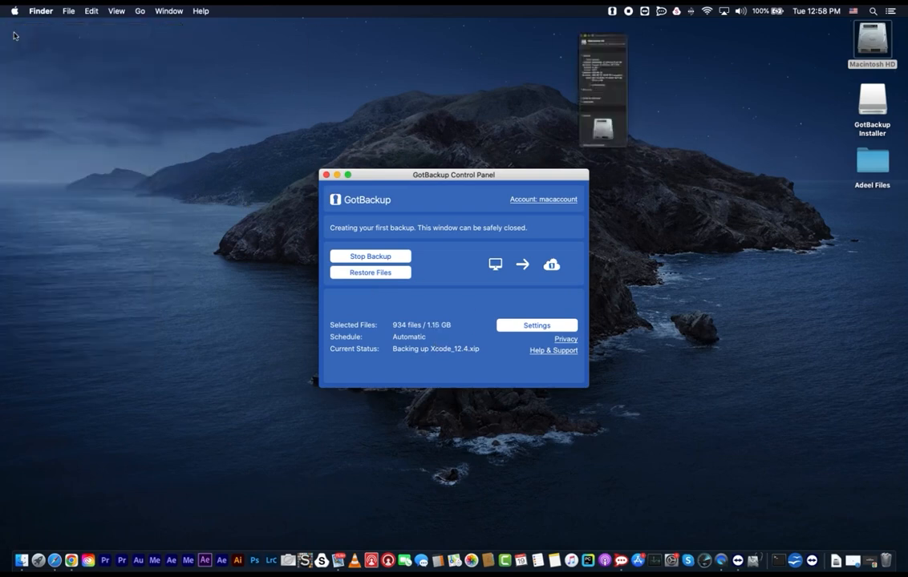
click(413, 179)
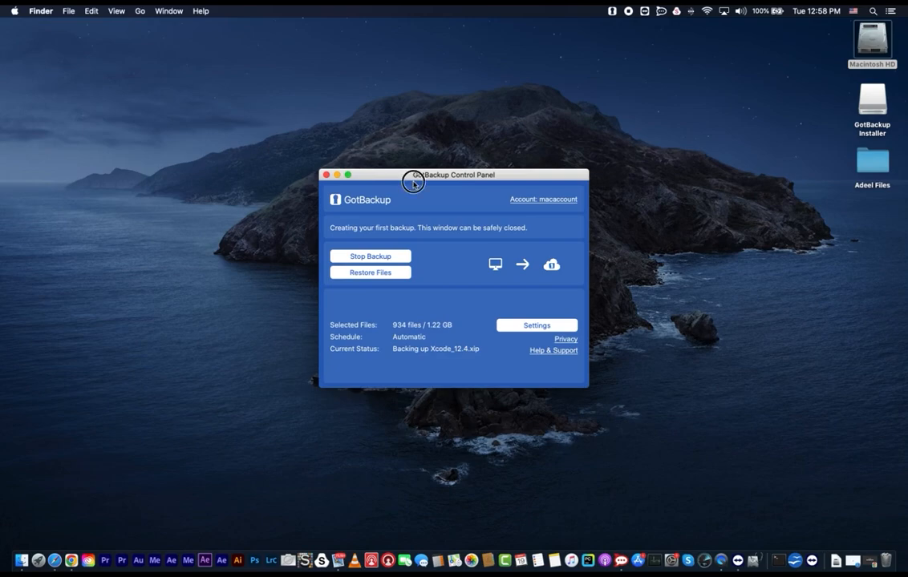
click(324, 176)
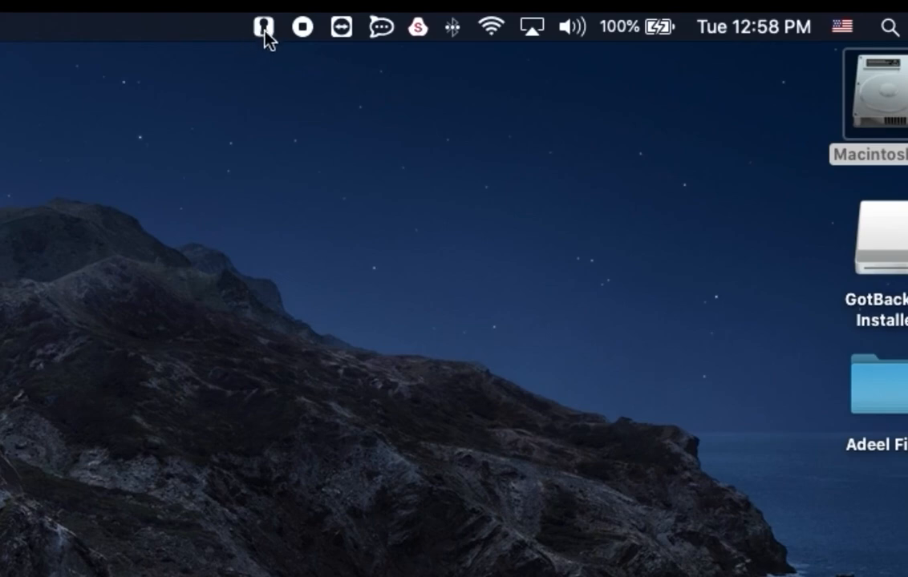
- Open the GotBackup Control Panel from the menu bar status icon to check the backup, then close it
click(264, 28)
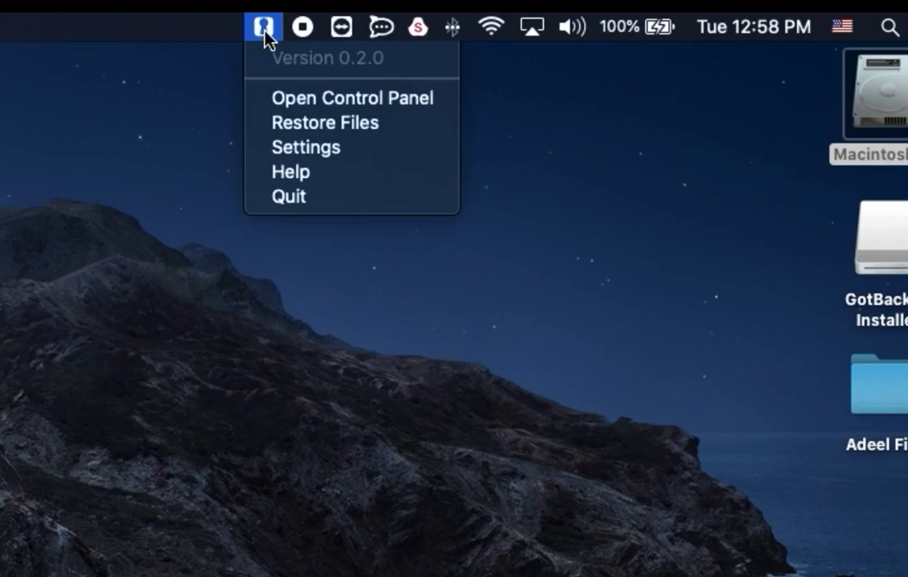
click(362, 107)
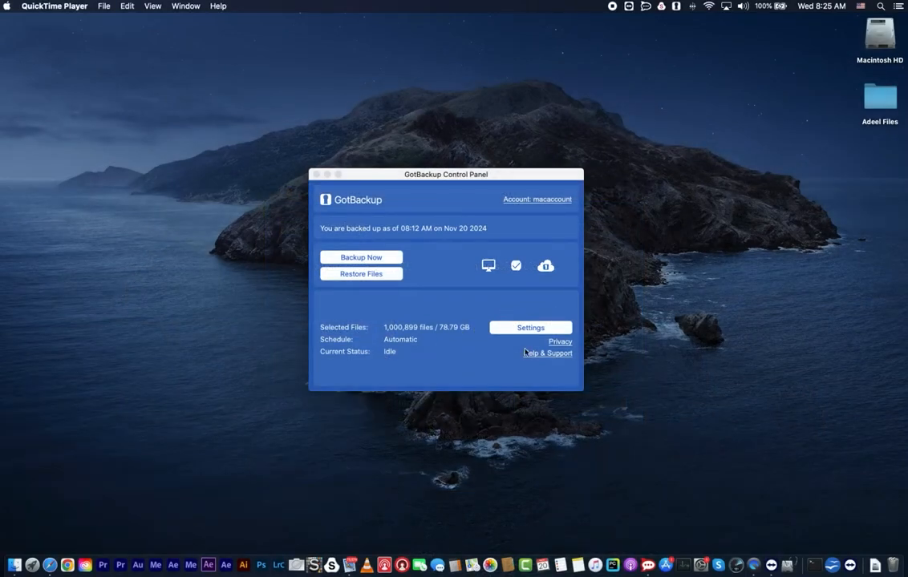
click(316, 175)
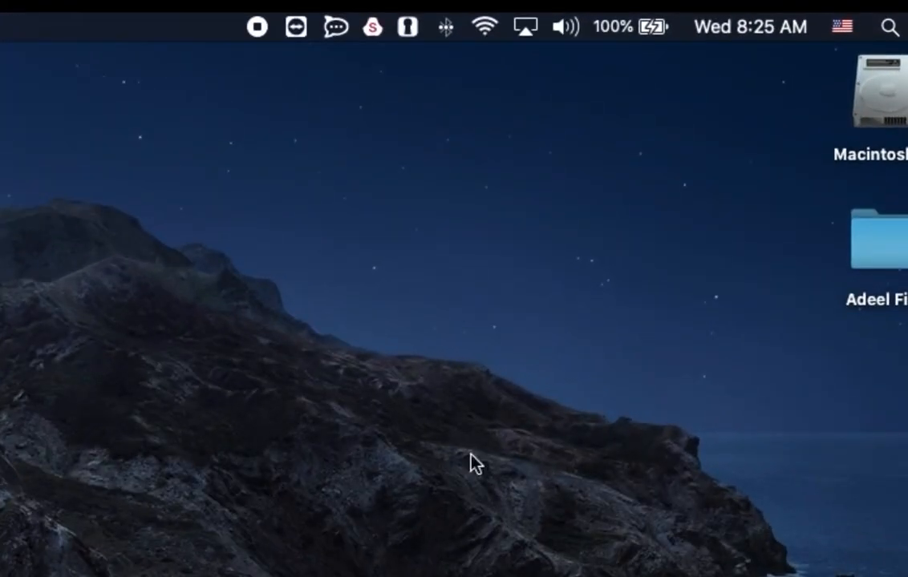
- Reopen the Control Panel from the menu bar and open the account's online backups page in the browser
click(411, 30)
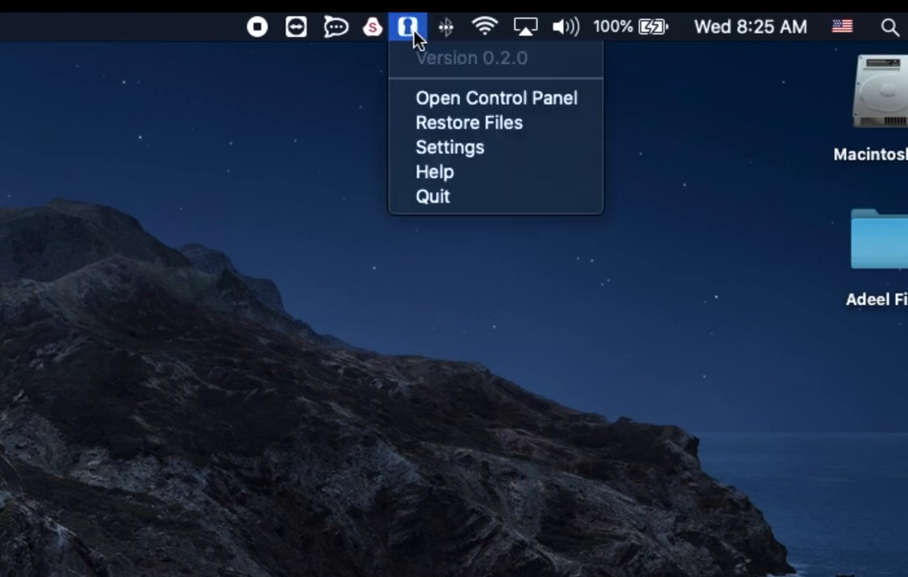
click(513, 103)
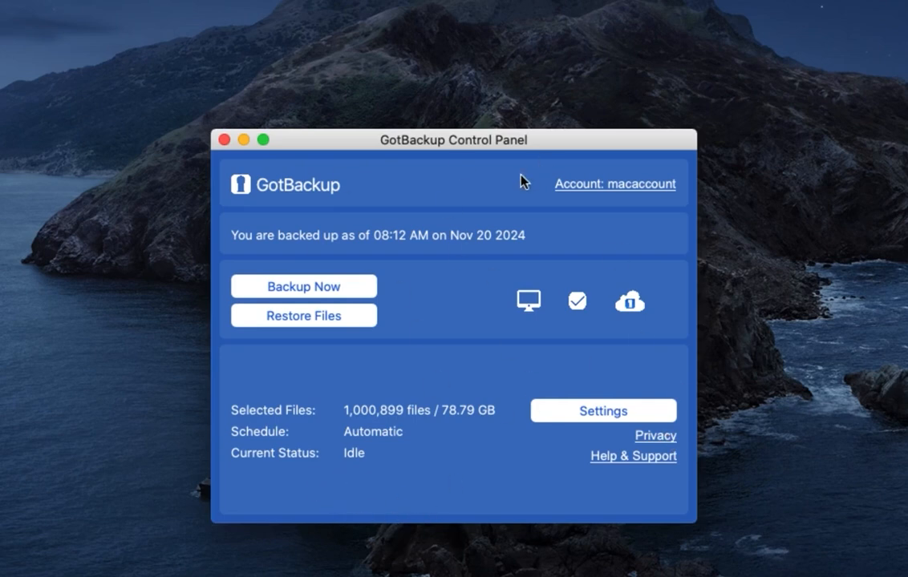
click(641, 189)
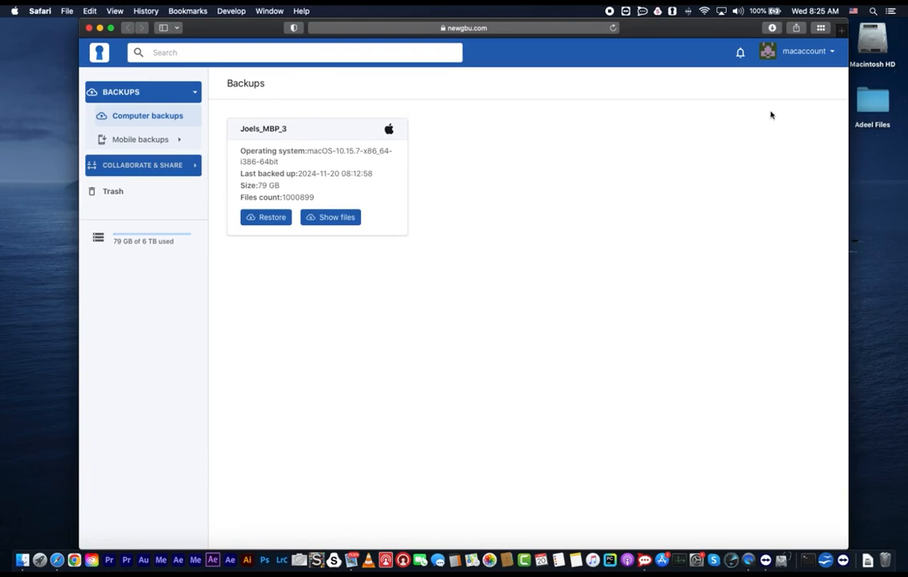
- Open the Macintosh HD volume in Finder, view the Pictures folder, and close the window
click(872, 55)
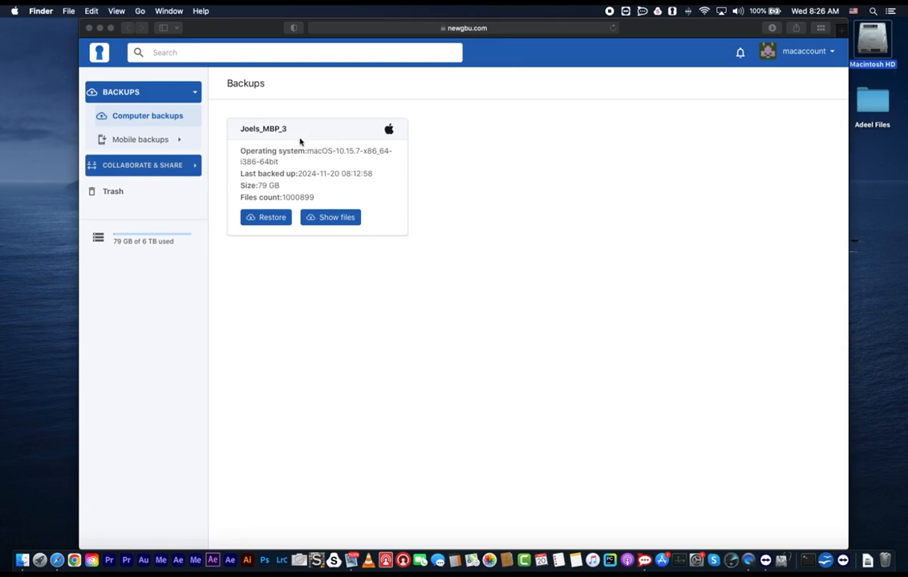
click(646, 260)
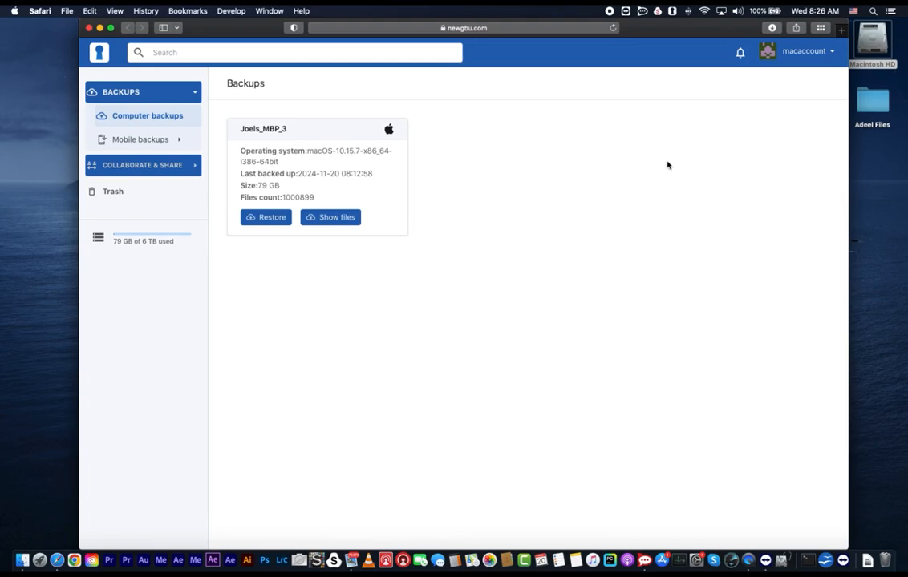
double_click(880, 40)
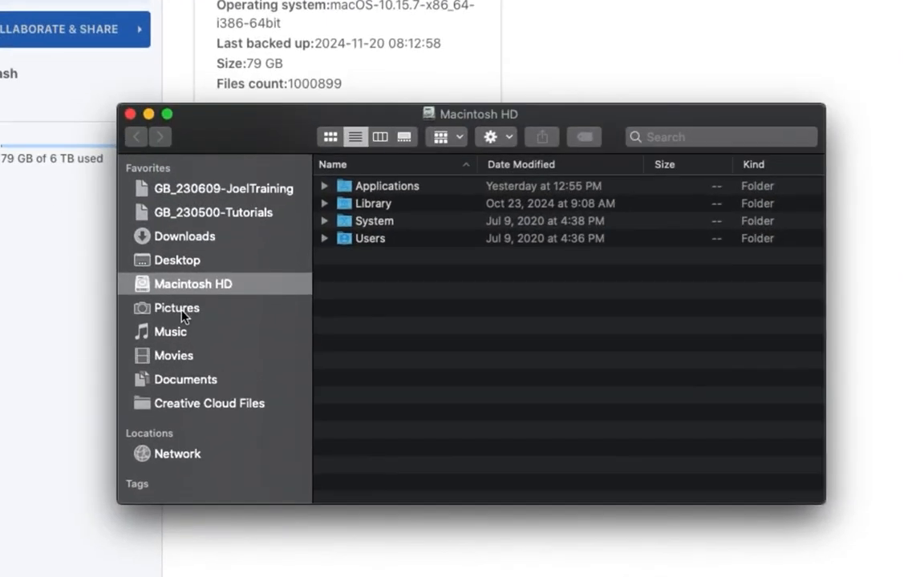
click(220, 332)
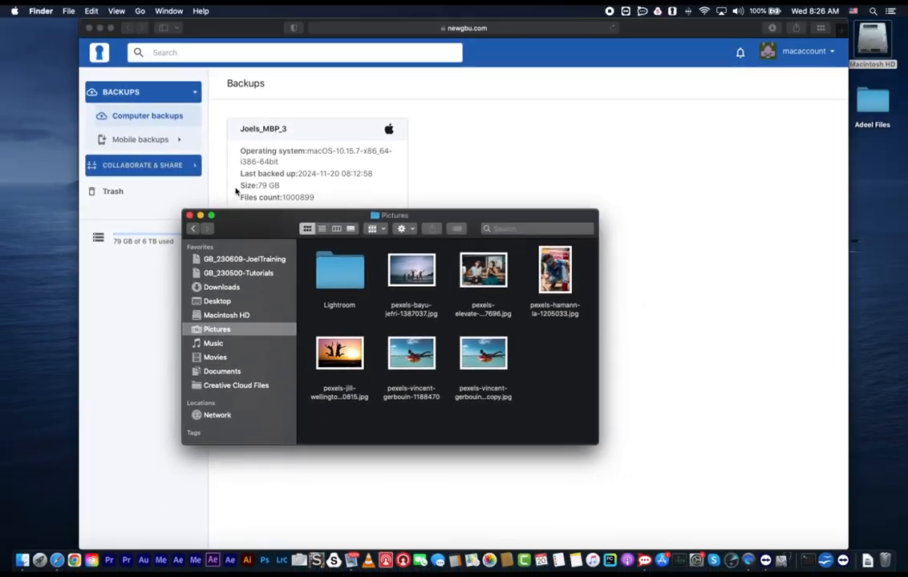
click(190, 217)
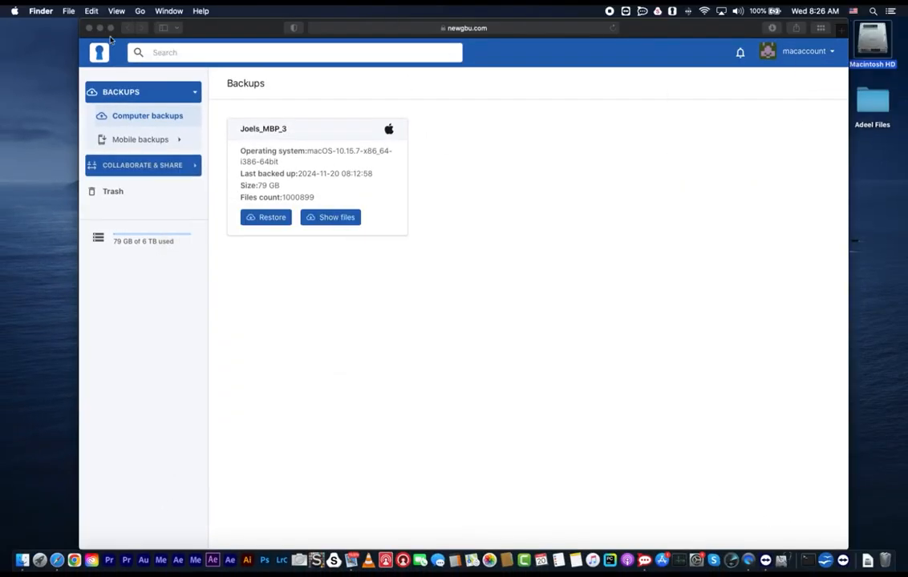
- Create a new folder on the desktop and name it RESTORE
right_click(806, 210)
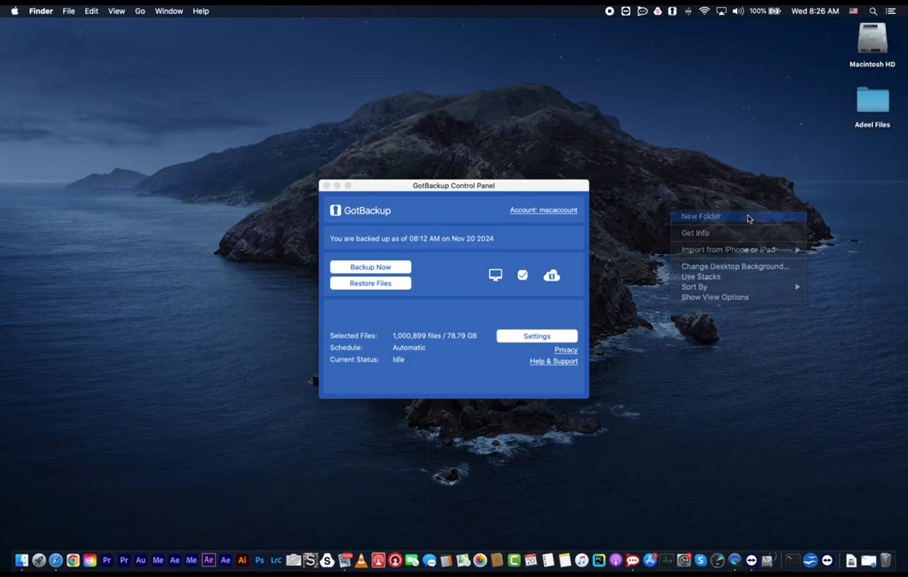
click(747, 219)
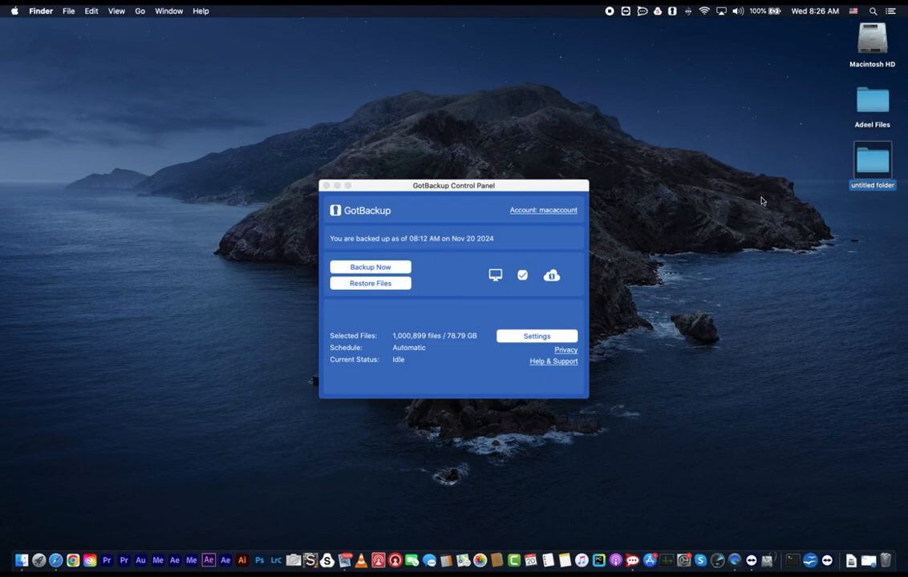
text(RESTORE)
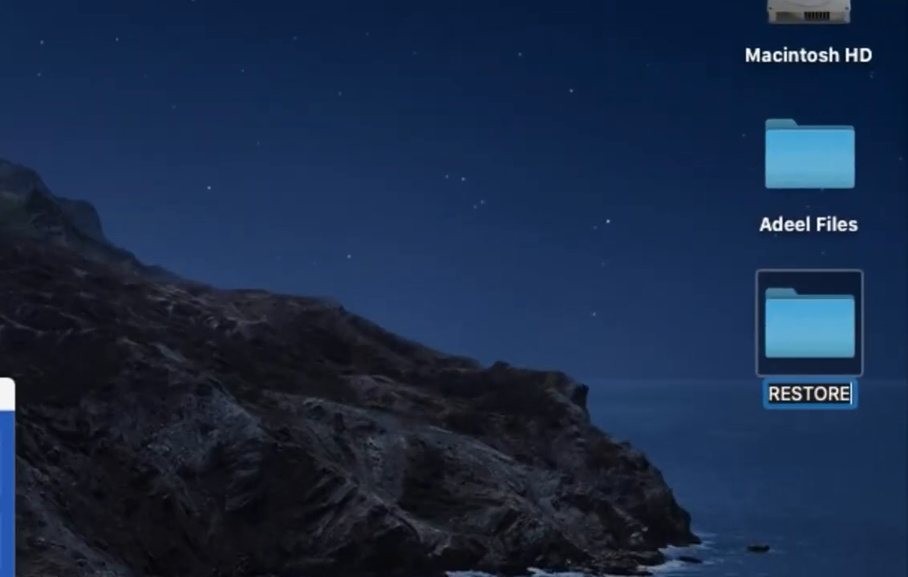
click(521, 439)
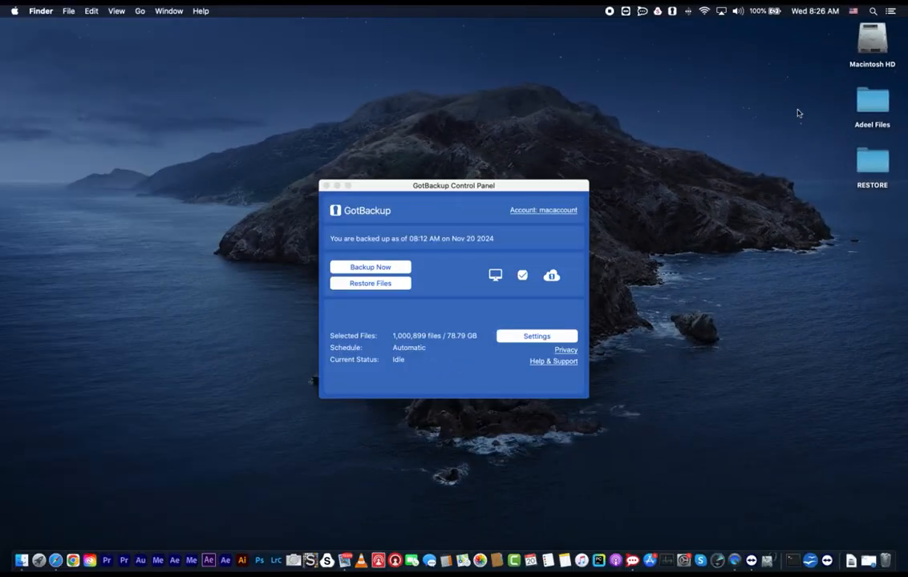
- Open Restore Files from the Control Panel and enter the account password to verify
click(380, 286)
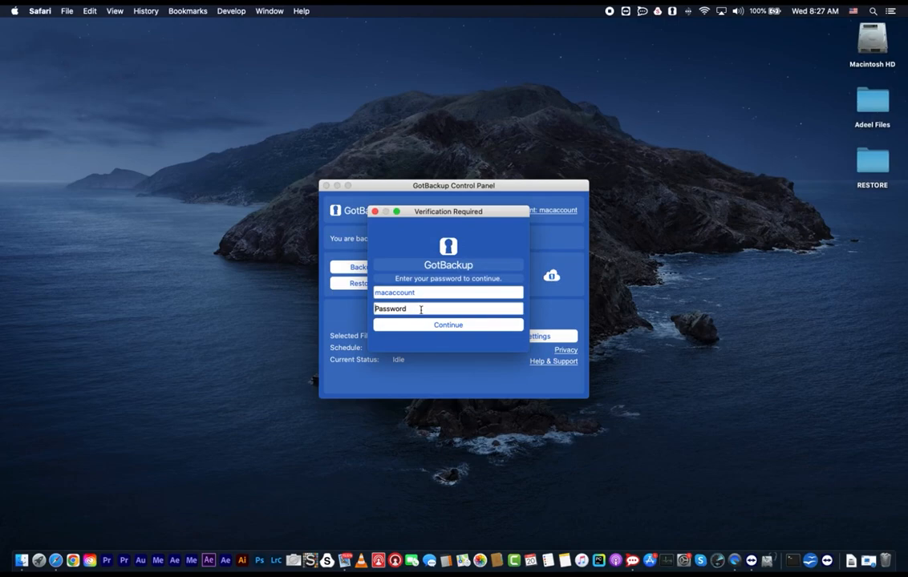
click(420, 309)
text(••••••)
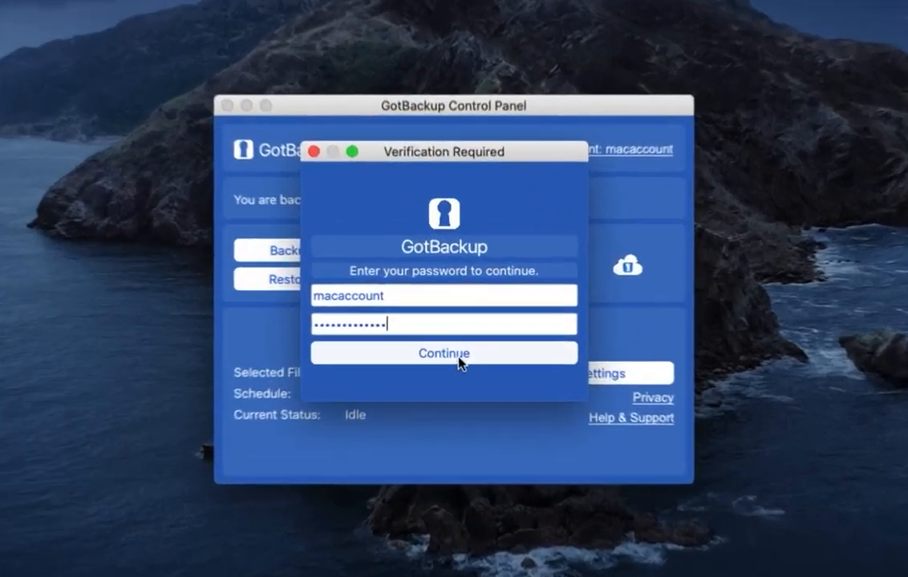
click(453, 327)
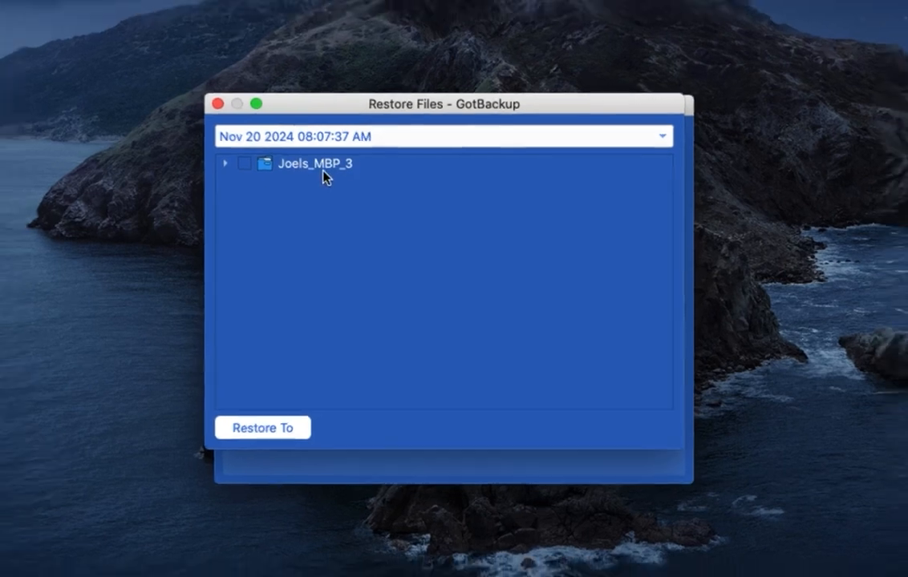
- Expand the computer's backup tree and browse the user's Pictures folder in Finder to compare contents
click(315, 157)
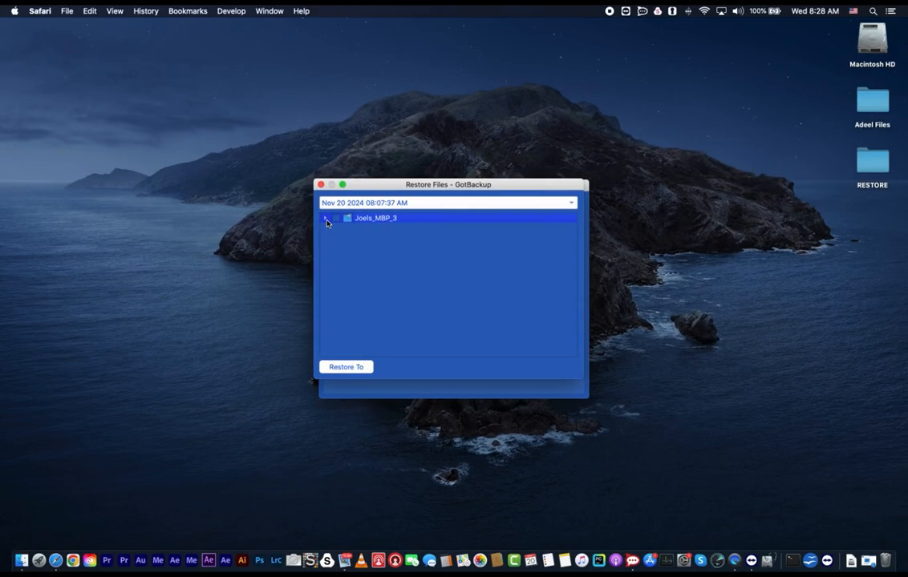
click(326, 219)
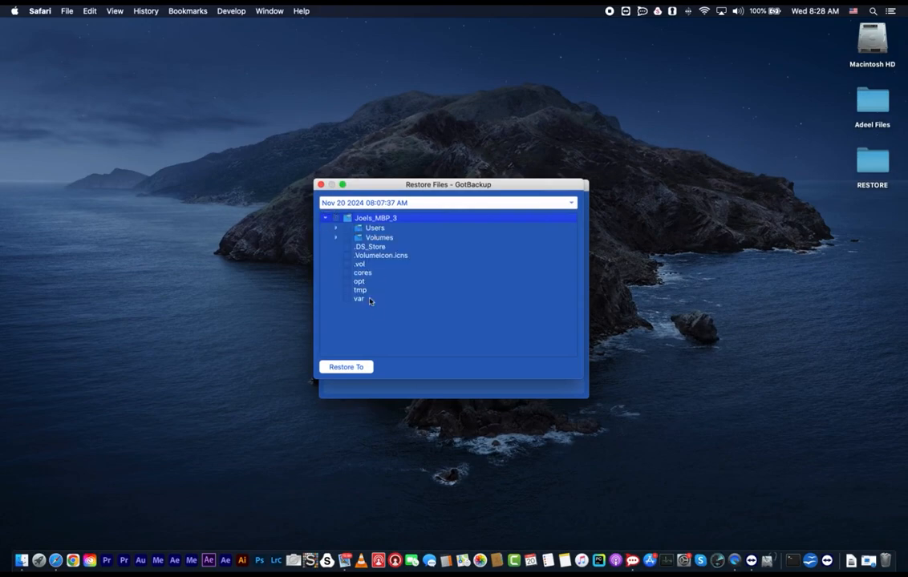
double_click(872, 41)
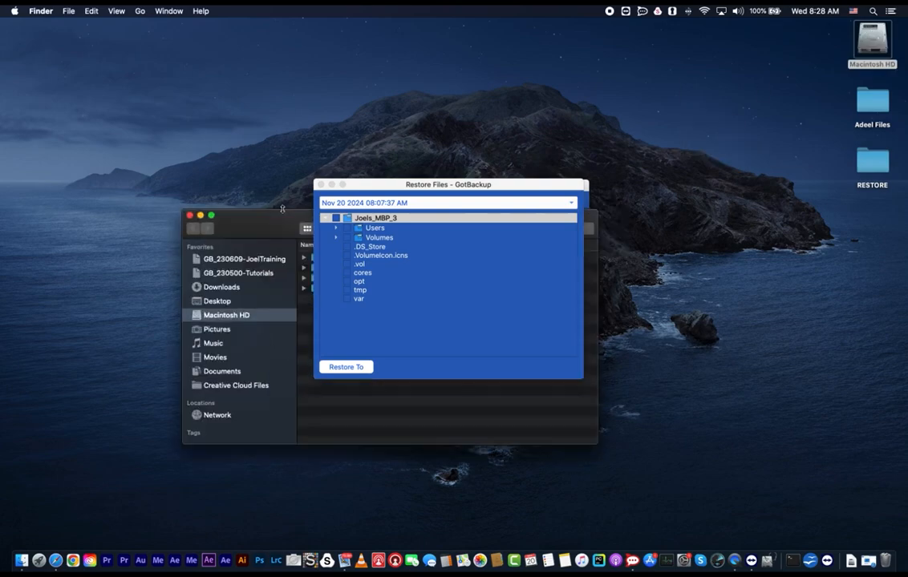
drag(395, 190, 706, 271)
click(305, 289)
click(303, 288)
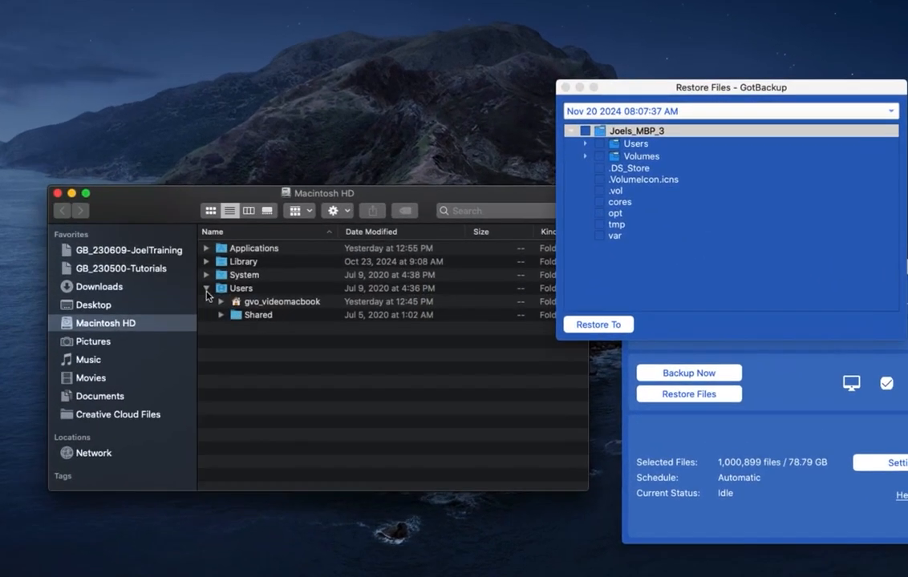
click(221, 302)
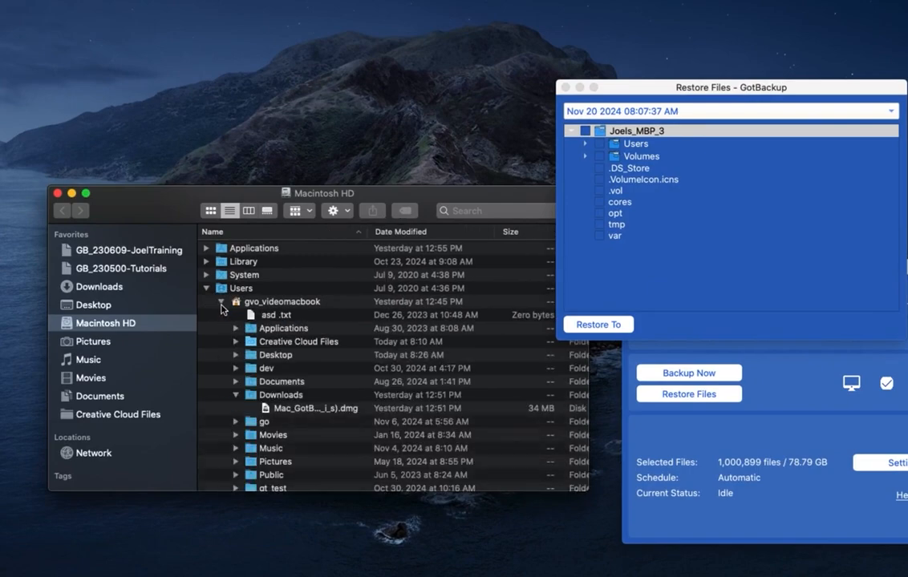
scroll(222, 308, down, 2)
scroll(222, 311, up, 1)
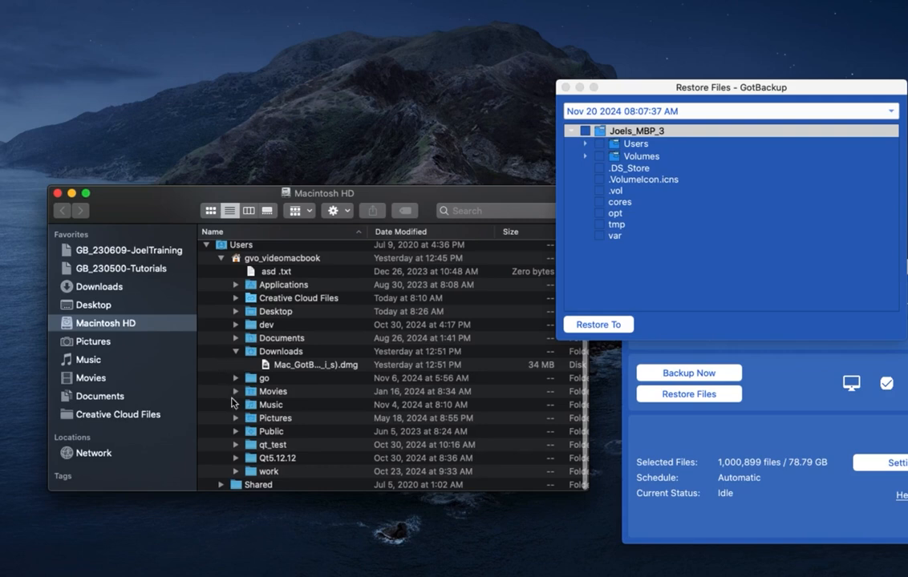
click(265, 419)
click(236, 418)
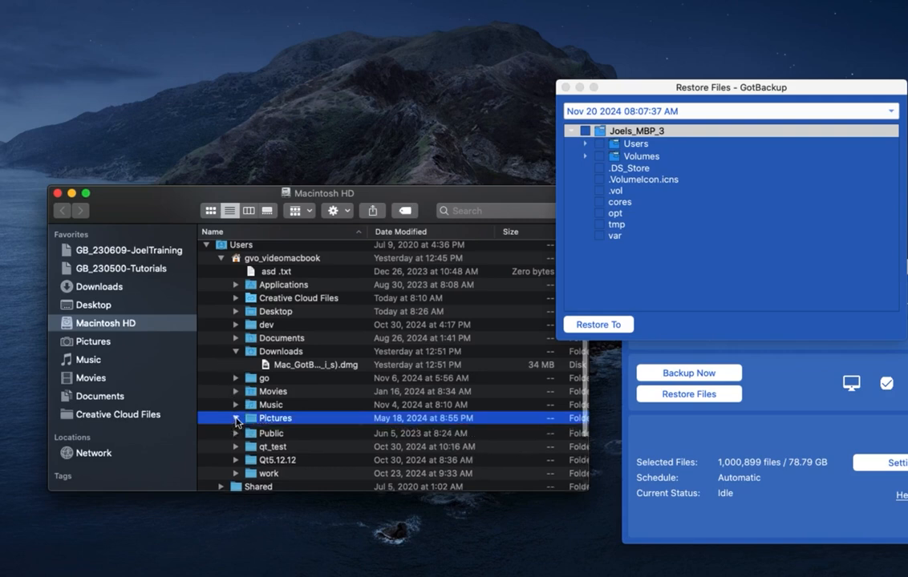
scroll(238, 422, down, 1)
scroll(235, 422, down, 3)
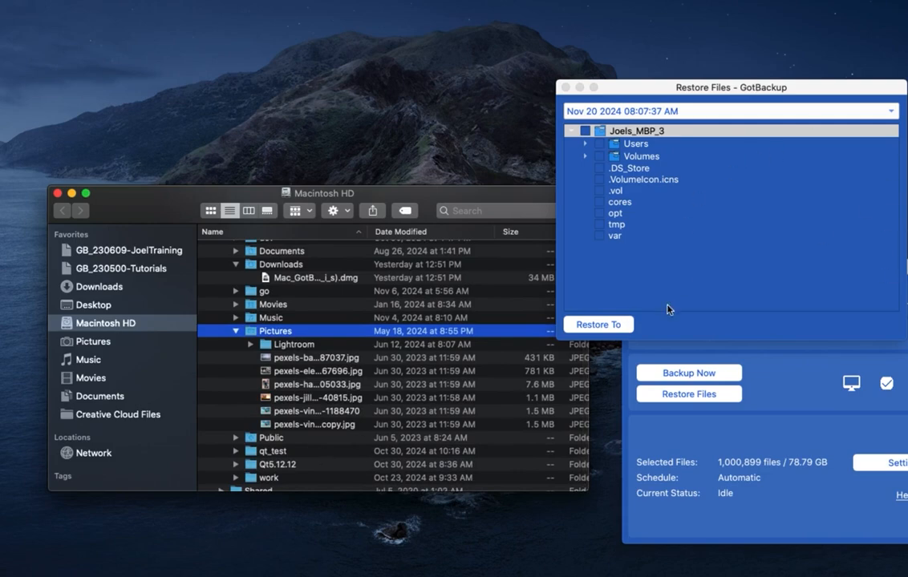
- In the restore tree, expand Users and the user's home folder, then tick the Pictures folder
drag(634, 86, 477, 87)
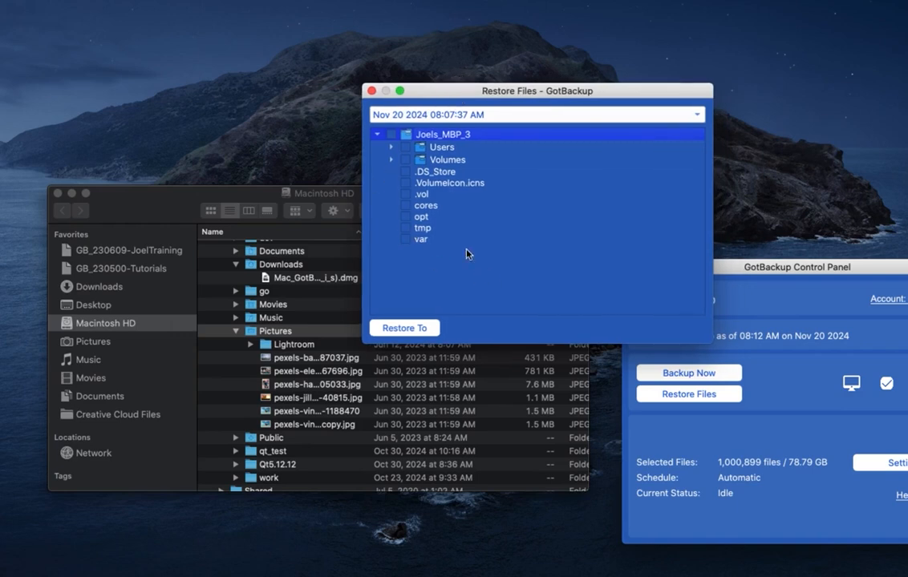
click(391, 147)
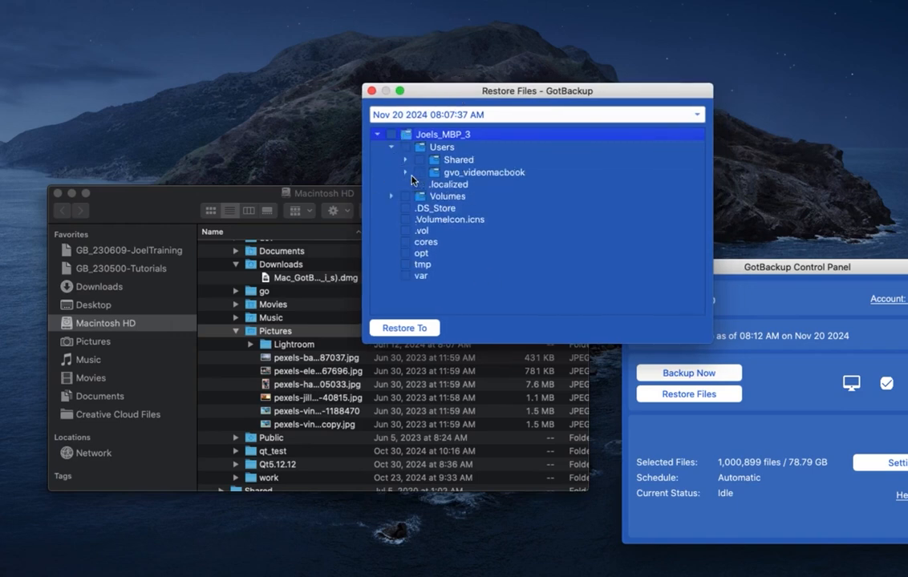
click(405, 172)
scroll(411, 180, down, 5)
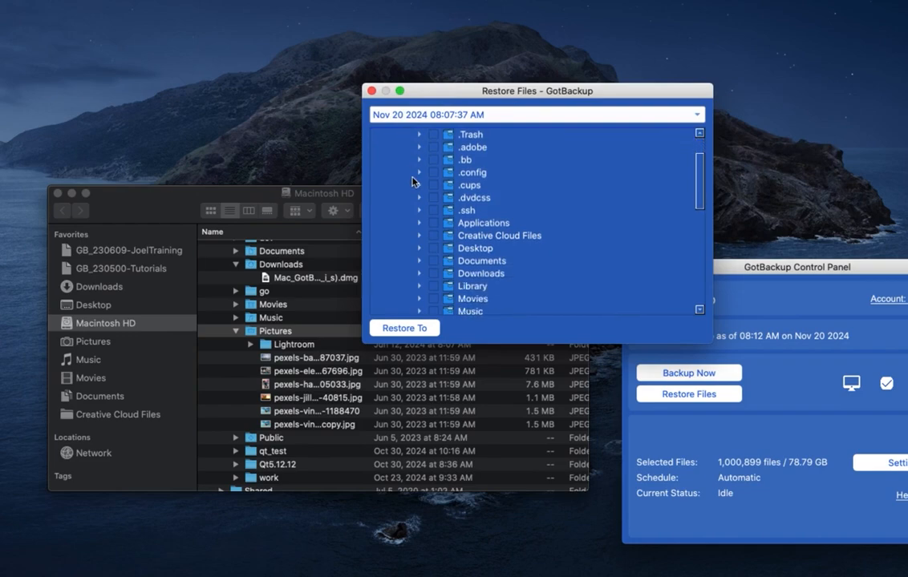
scroll(413, 181, down, 1)
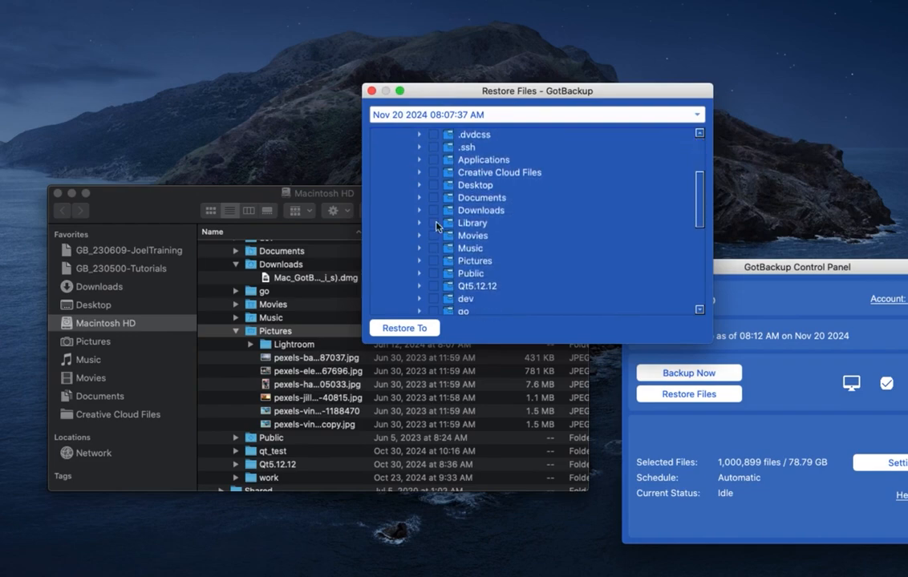
click(474, 263)
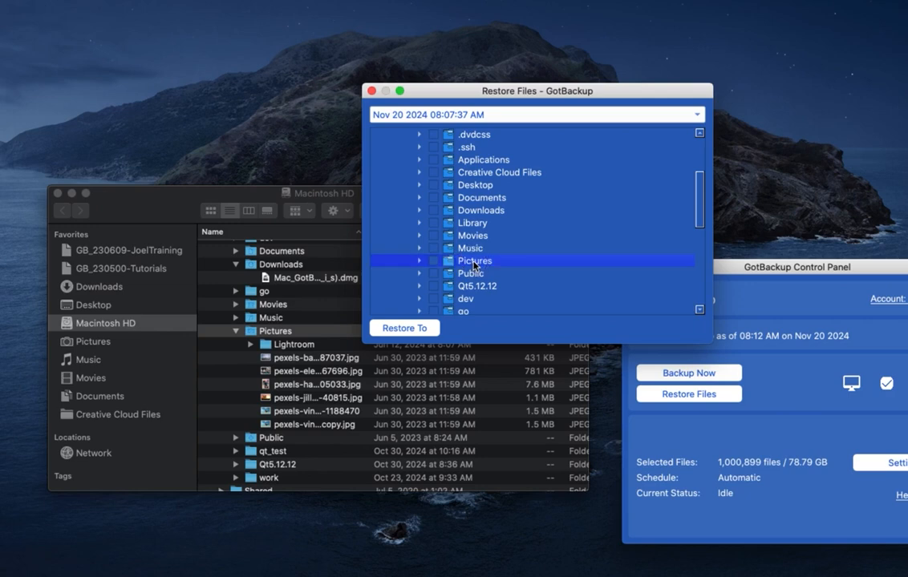
click(433, 261)
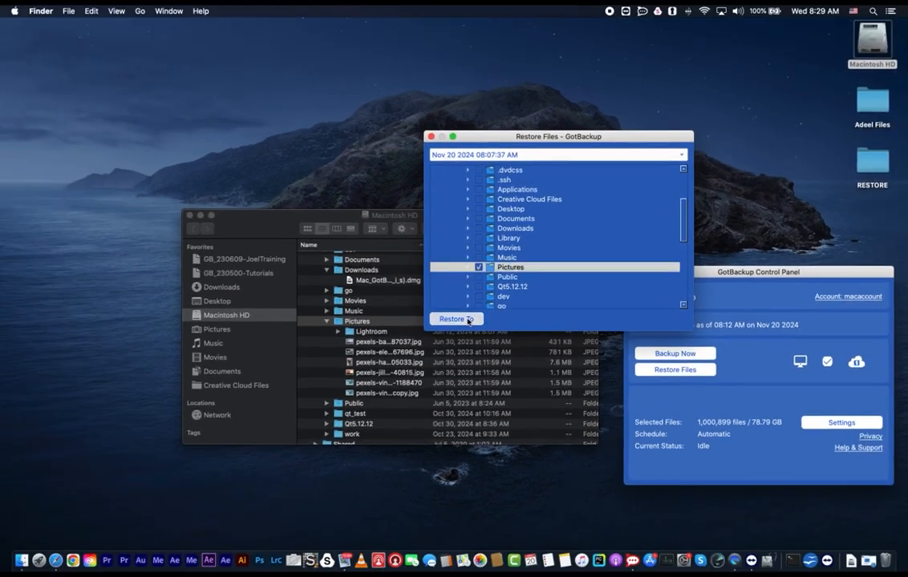
- Restore the ticked Pictures folder into the RESTORE folder on the desktop, accepting the overwrite warning
click(468, 320)
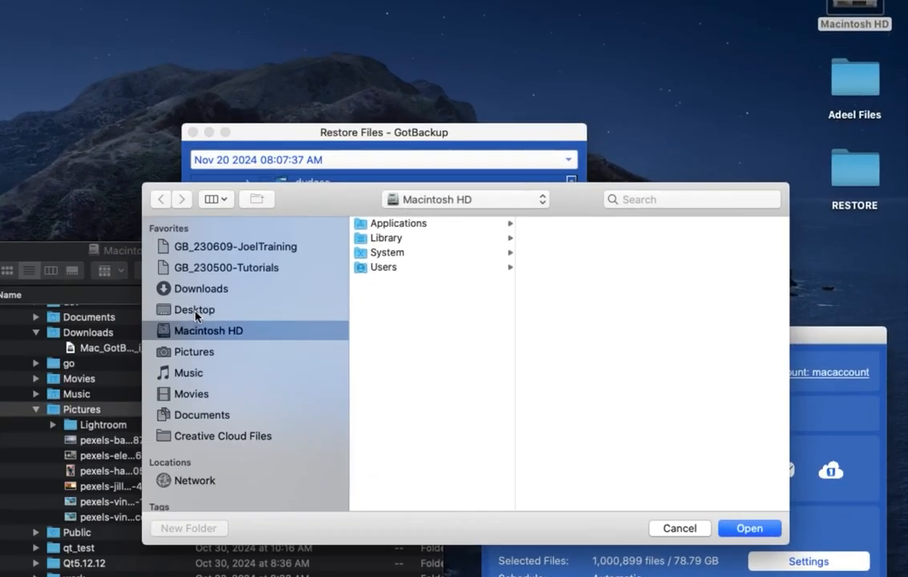
click(328, 280)
click(393, 239)
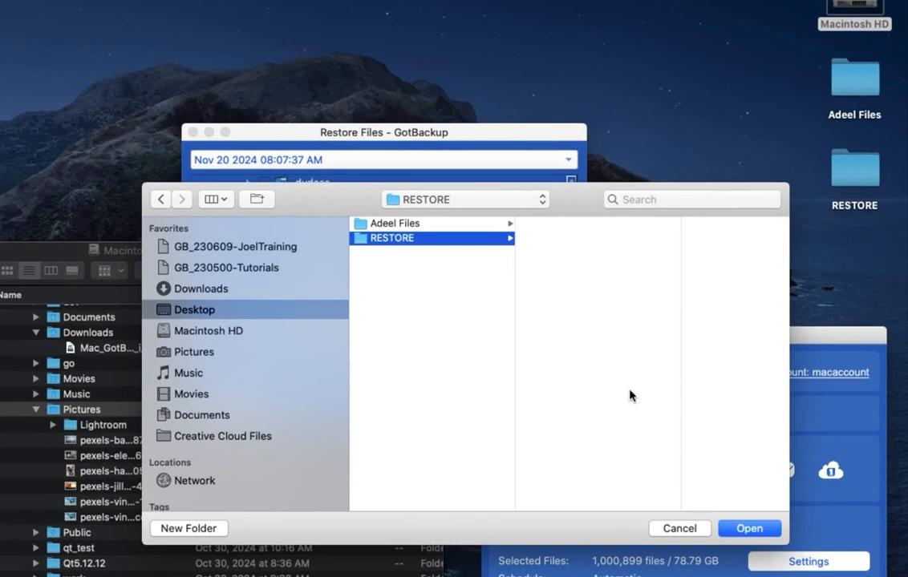
click(750, 529)
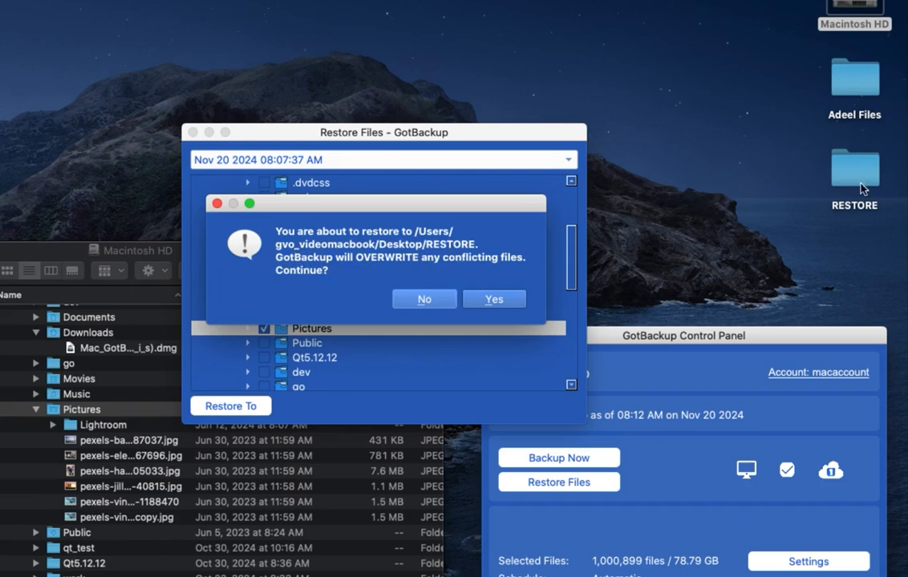
click(494, 300)
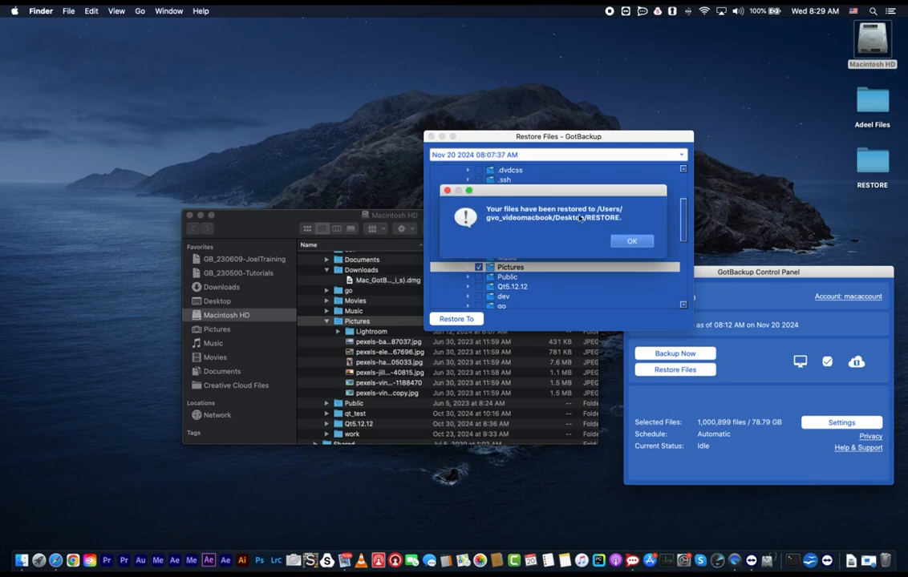
click(629, 239)
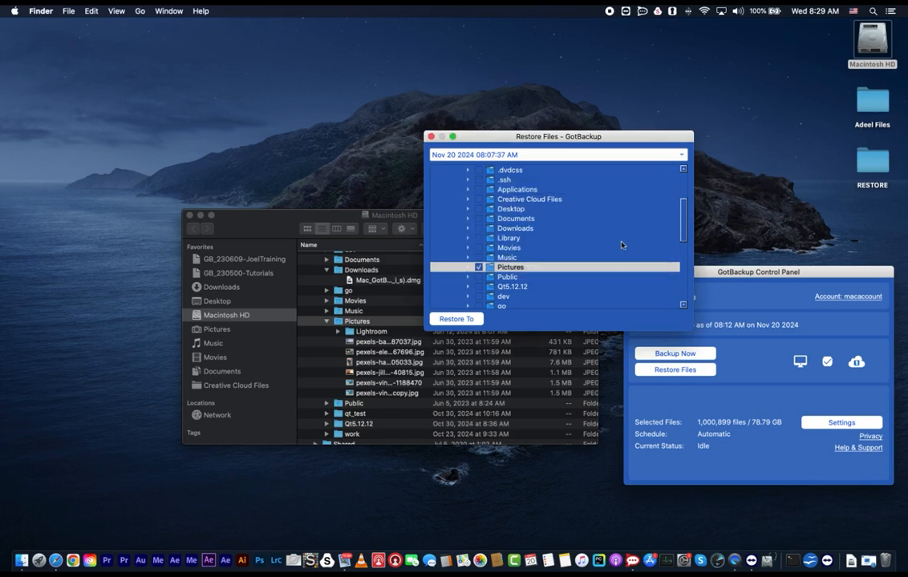
- Open the RESTORE folder, expand the restored user and Pictures folders, and open one restored photo to check it
drag(542, 142, 732, 95)
click(219, 164)
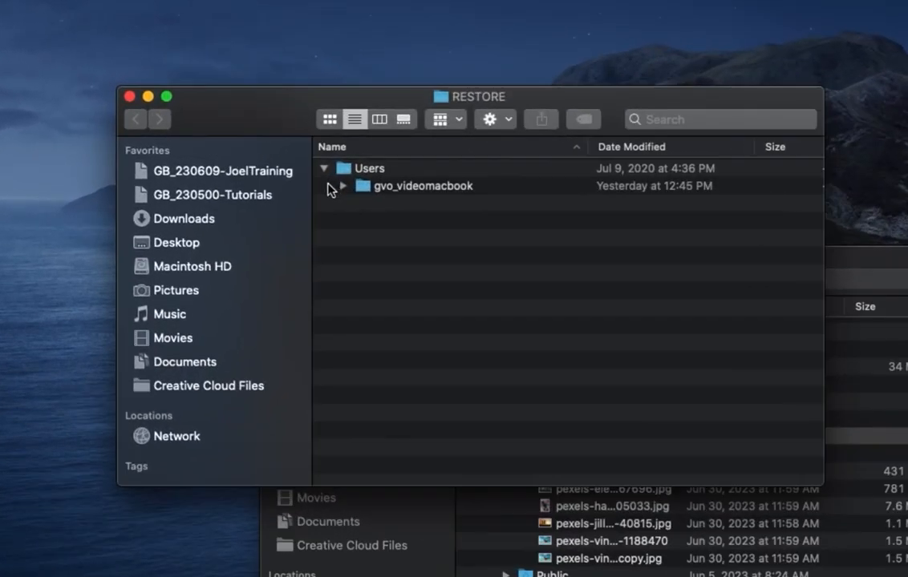
click(342, 186)
click(362, 204)
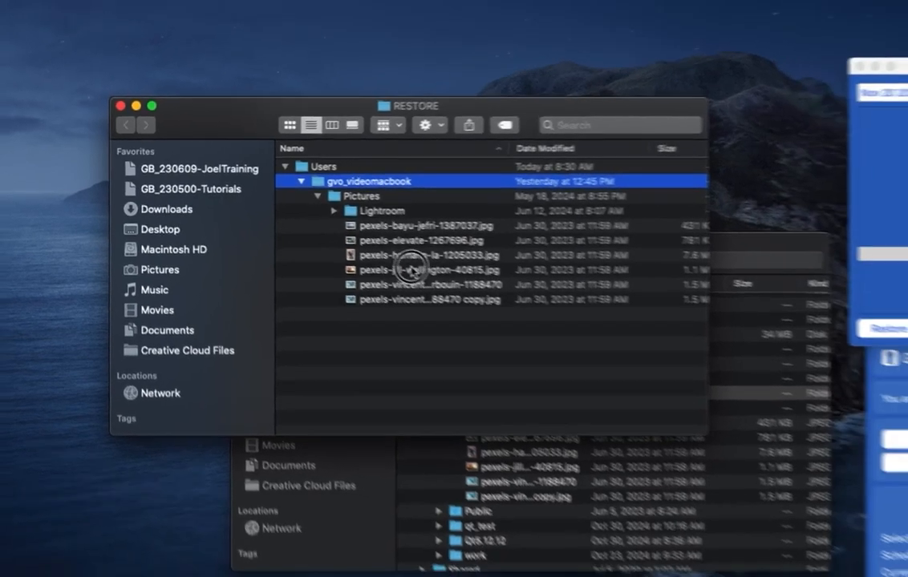
double_click(411, 270)
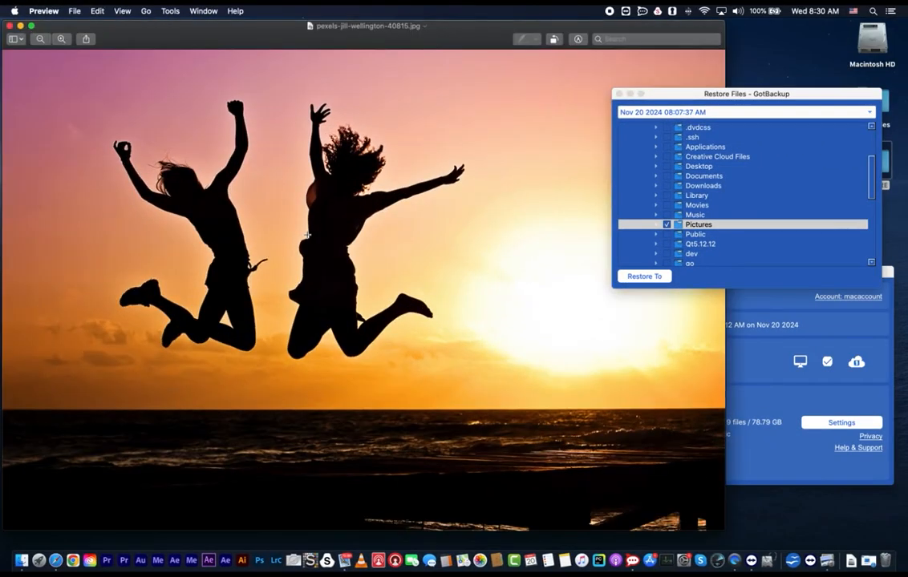